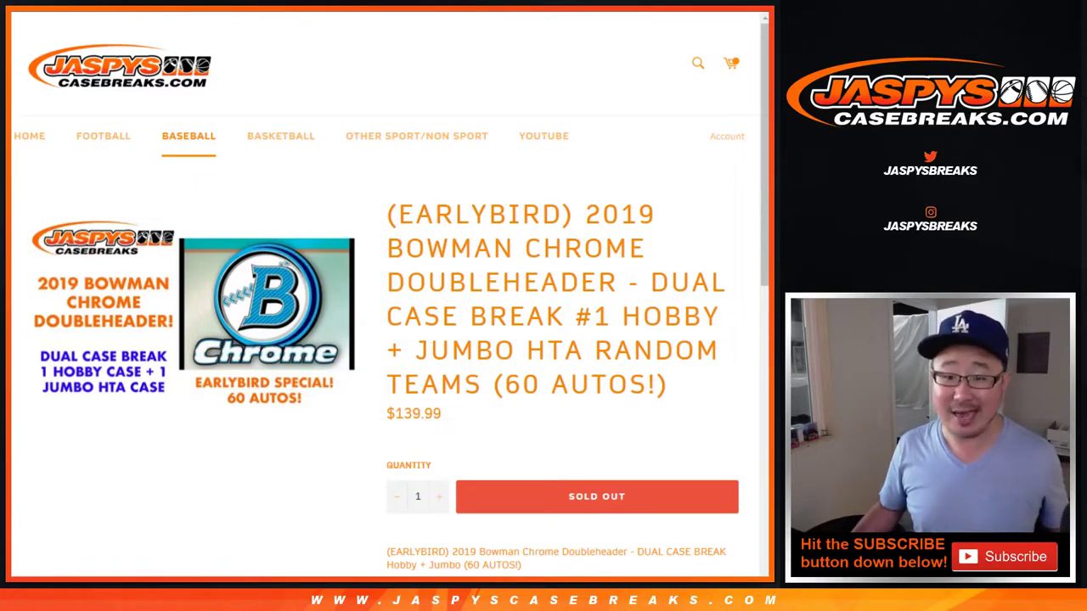
Review the break's description, covering the team combos, the box contents and the early-bird offer for the first 17 spots.
scroll(391, 289, "down", 4)
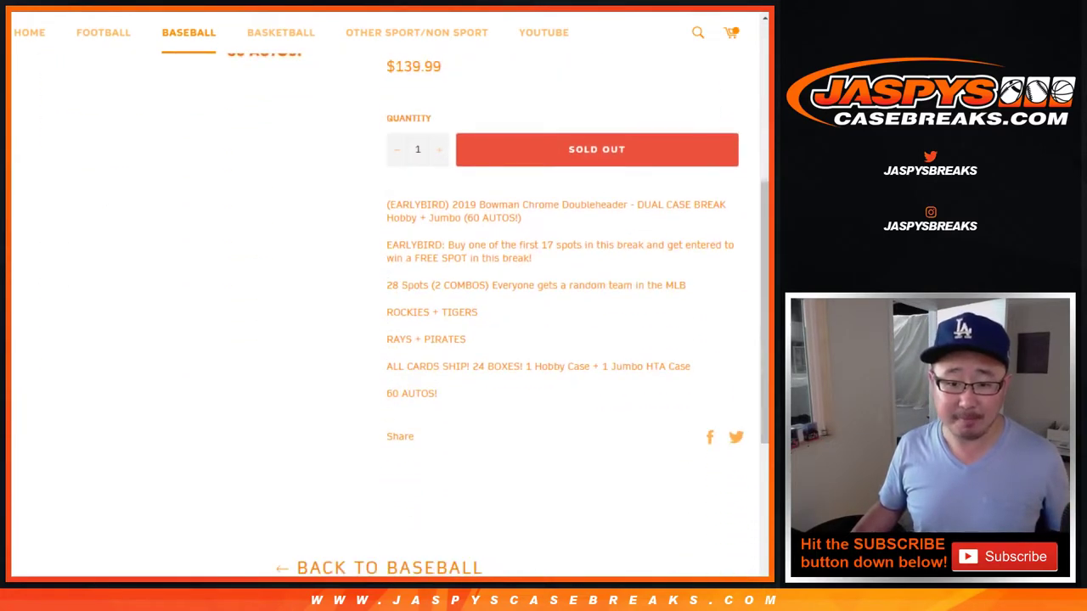
left_click_drag(386, 312, 472, 313)
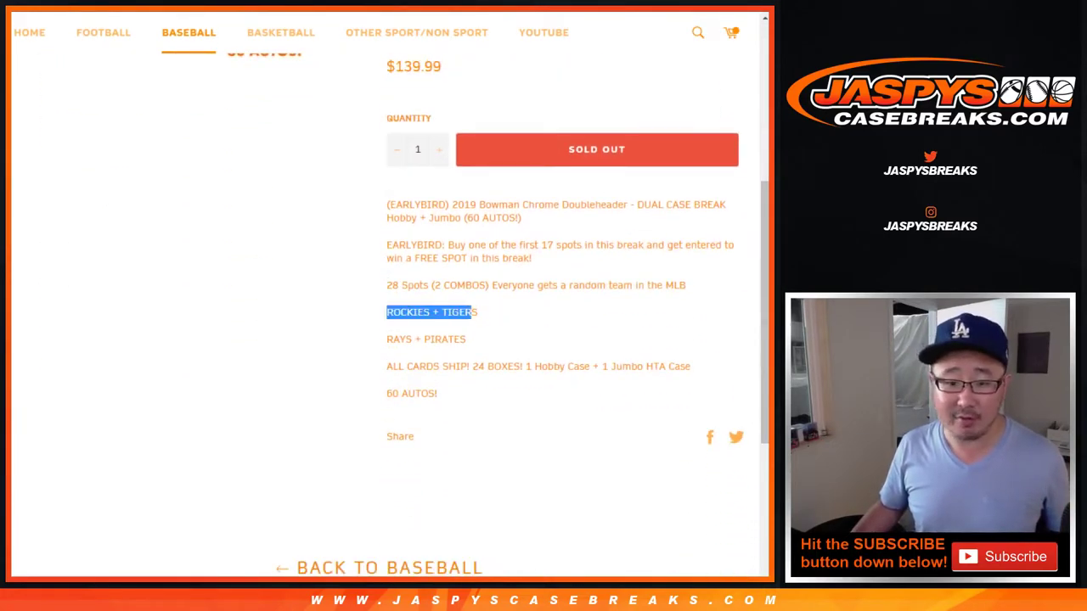
left_click_drag(399, 339, 459, 339)
left_click(460, 339)
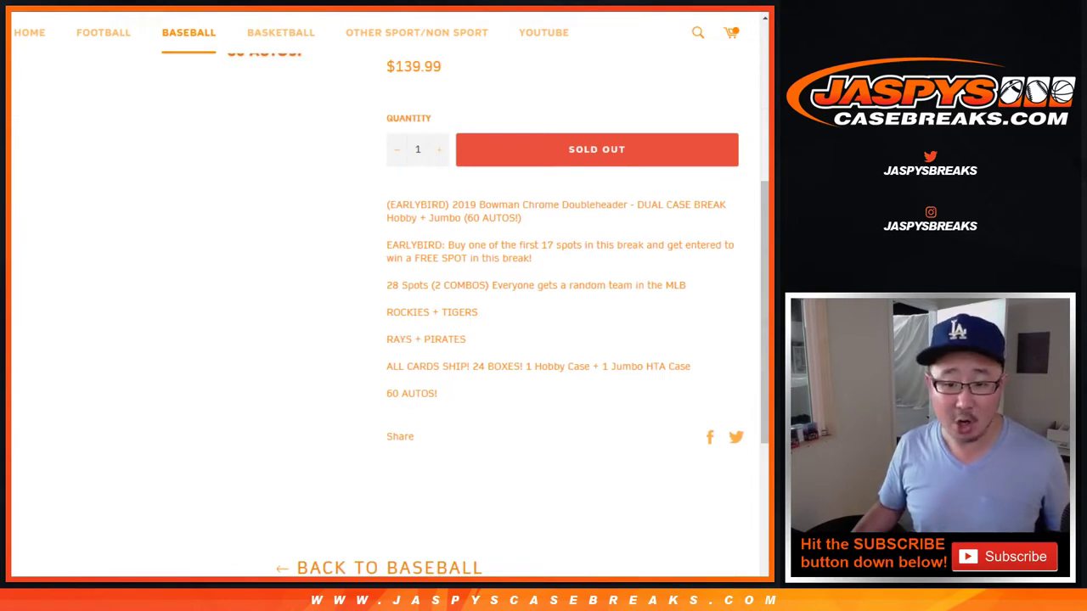
left_click_drag(386, 365, 479, 366)
left_click(479, 367)
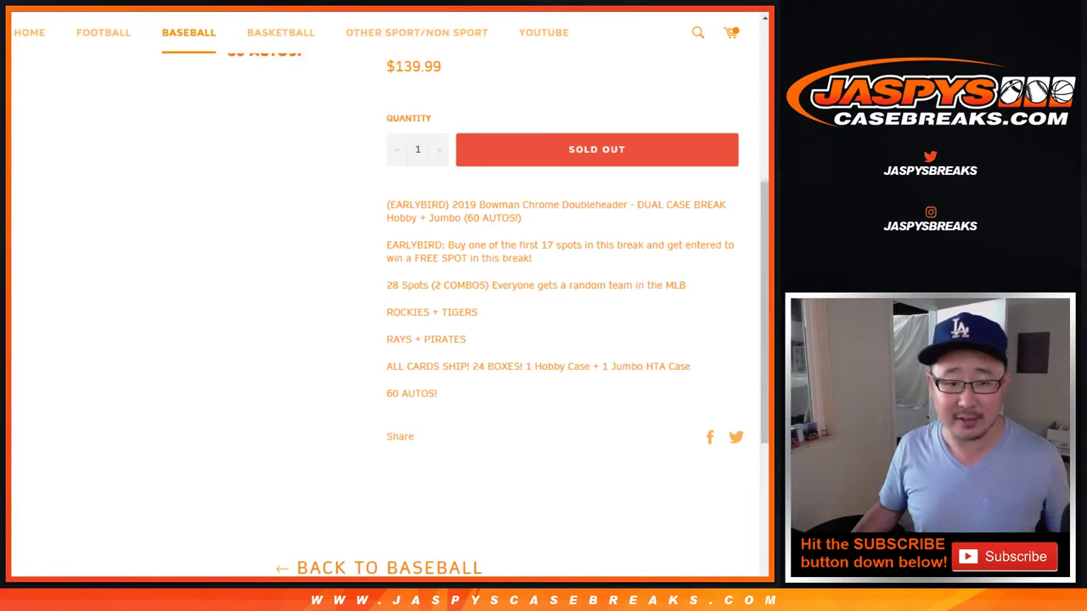
left_click_drag(448, 245, 582, 245)
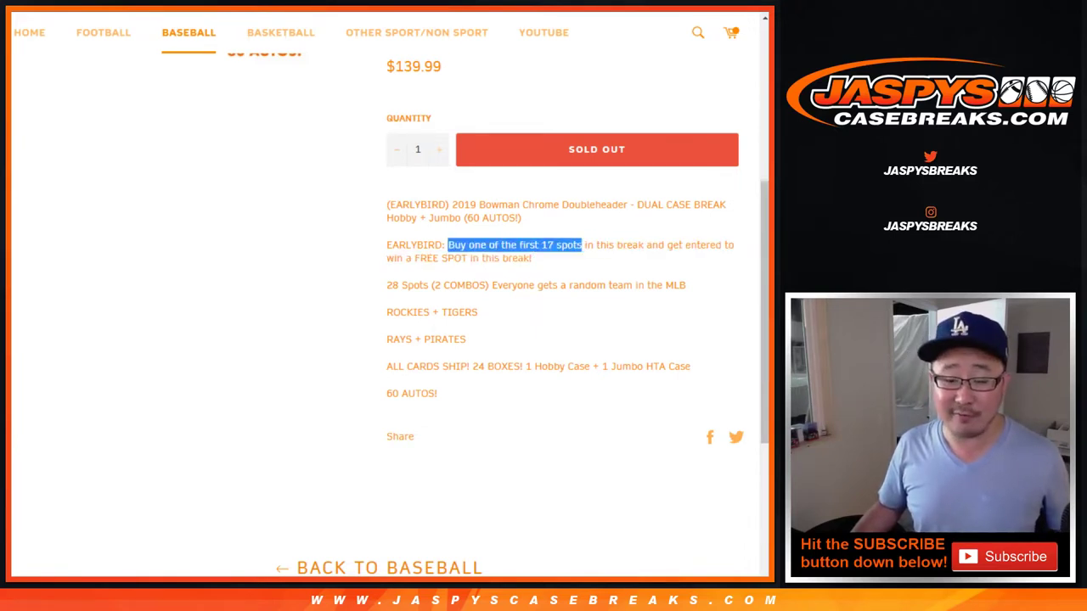
scroll(386, 297, "up", 4)
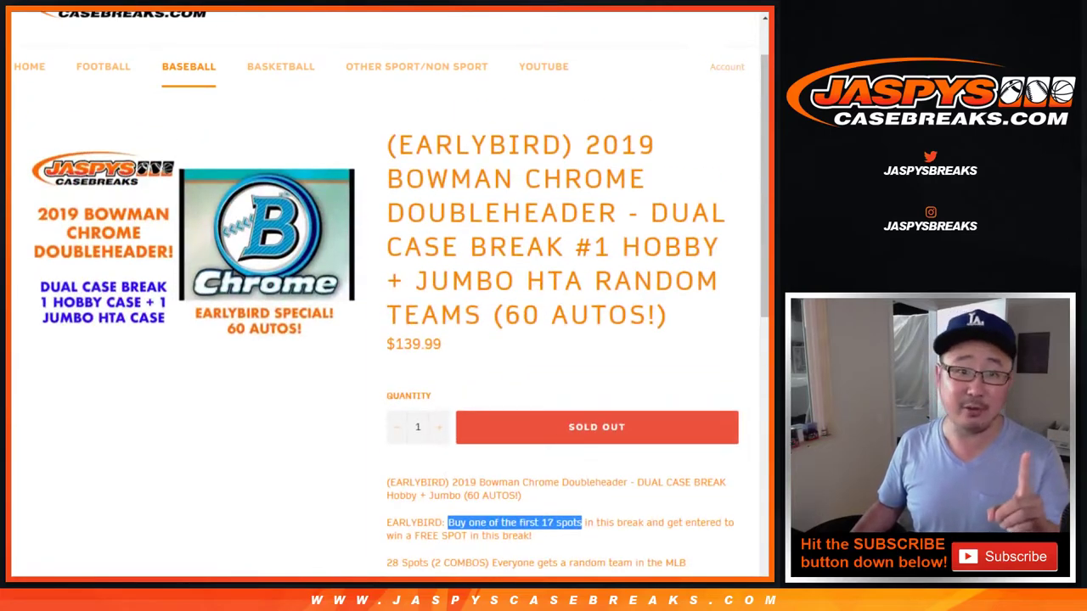
Copy the 17 green-shaded names in A1:A17 of the early bird sheet into RANDOM.ORG's List Randomizer and enlarge the entry box.
key("ctrl+Tab")
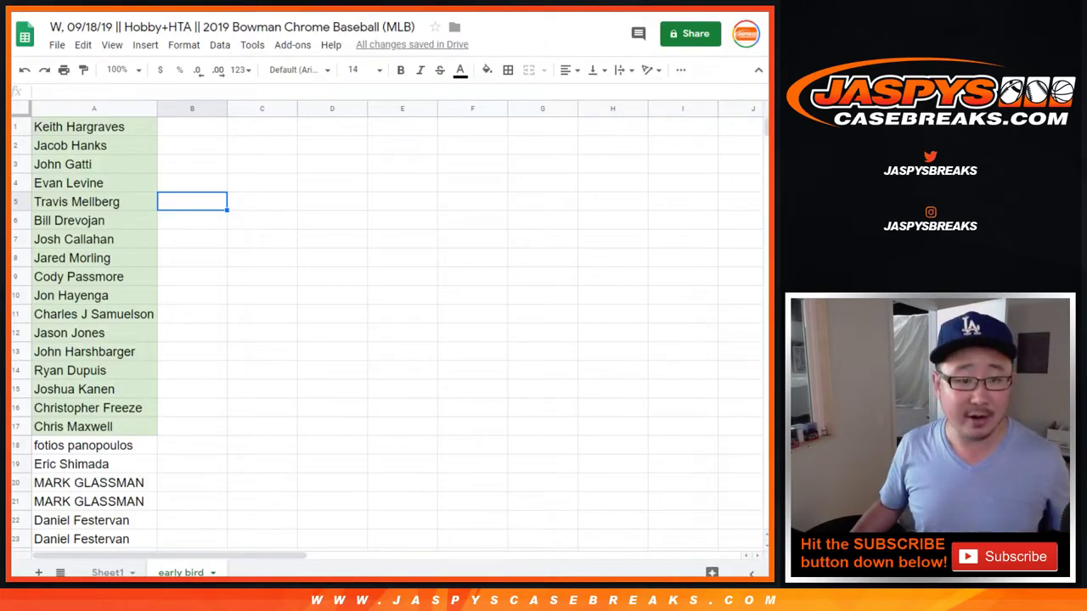
left_click(94, 127)
left_click(94, 427, "shift")
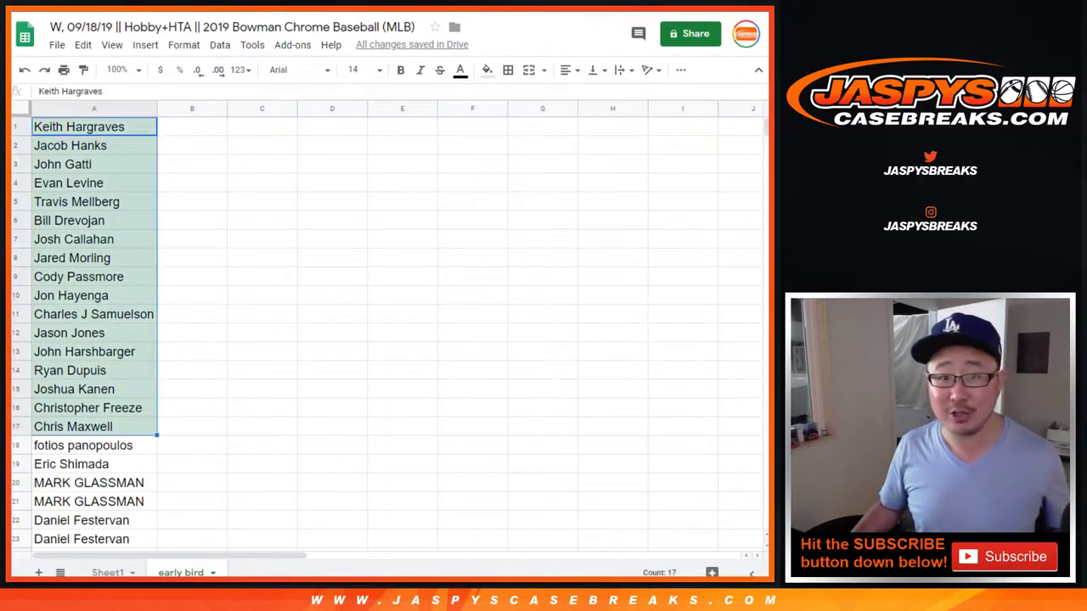
key("ctrl+c")
key("ctrl+Tab")
key("ctrl+v")
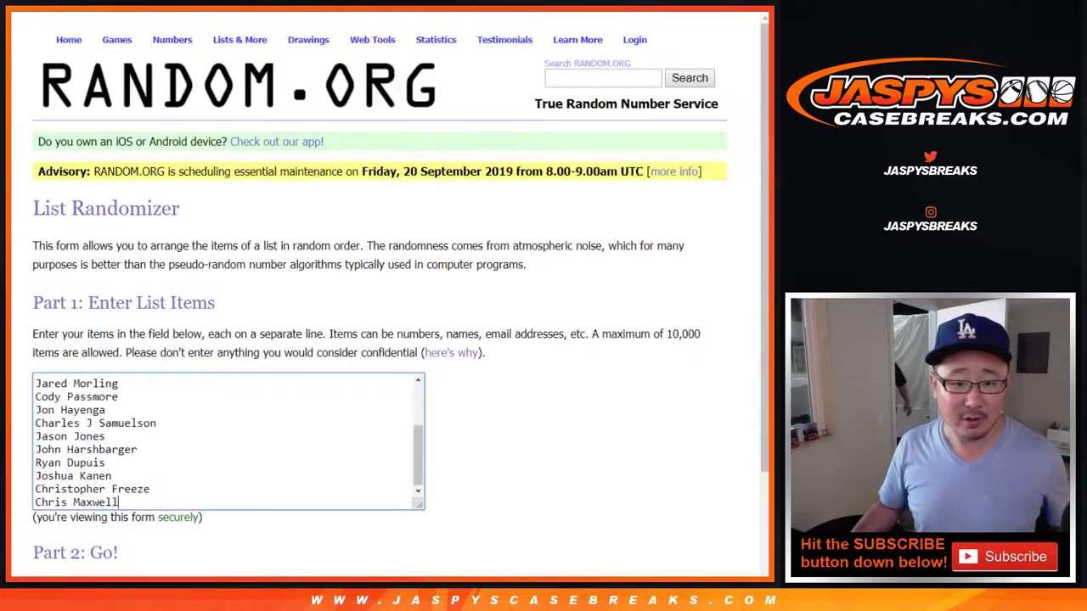
scroll(386, 297, "down", 3)
left_click_drag(421, 373, 437, 512)
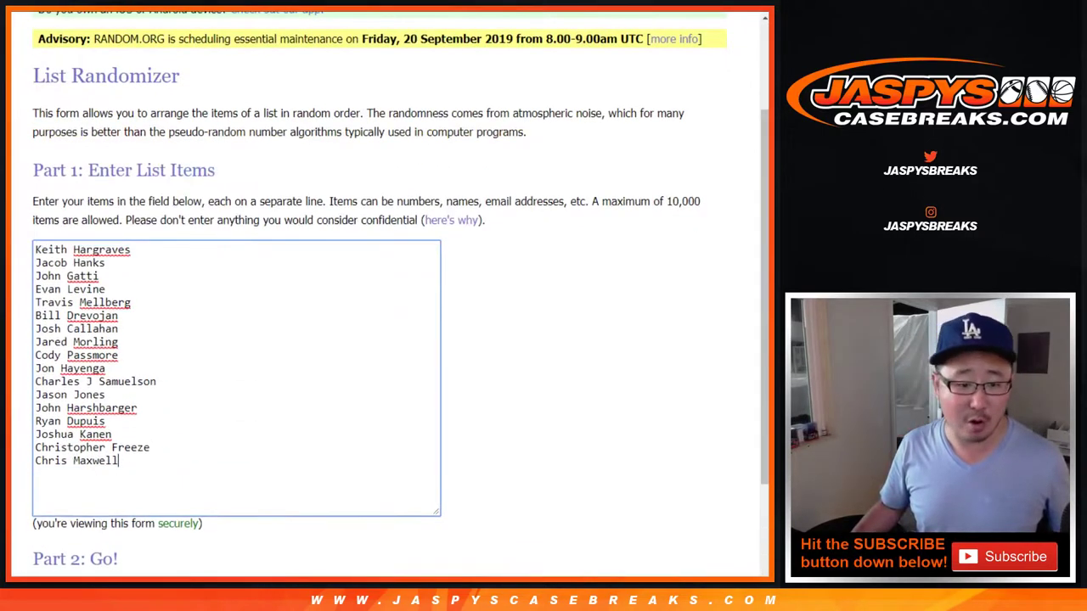
Roll two virtual dice in the Dice Roller and return to the List Randomizer.
key("ctrl+Tab")
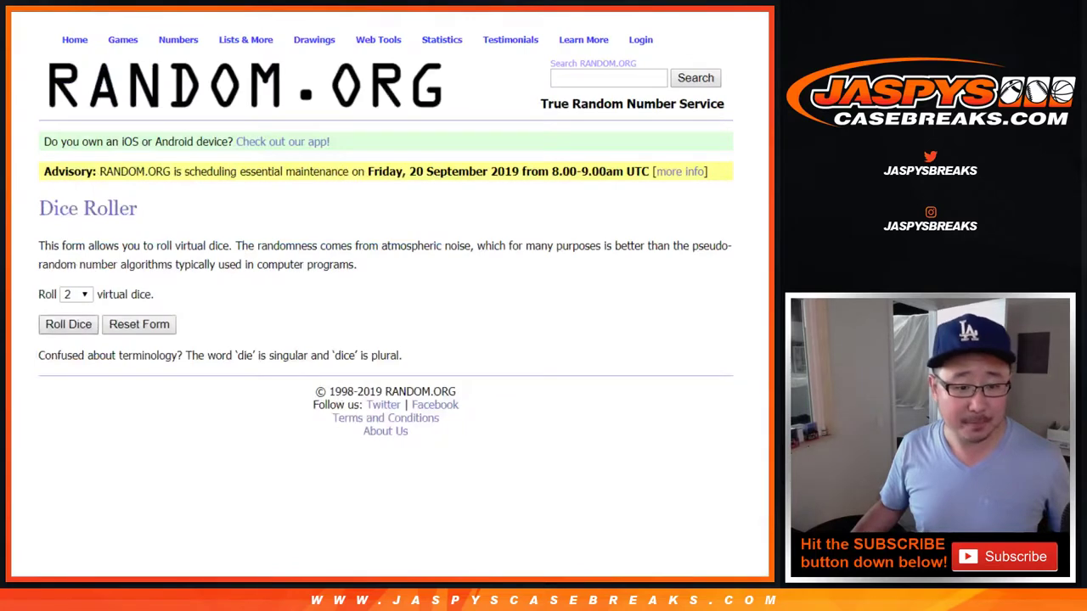
left_click(67, 324)
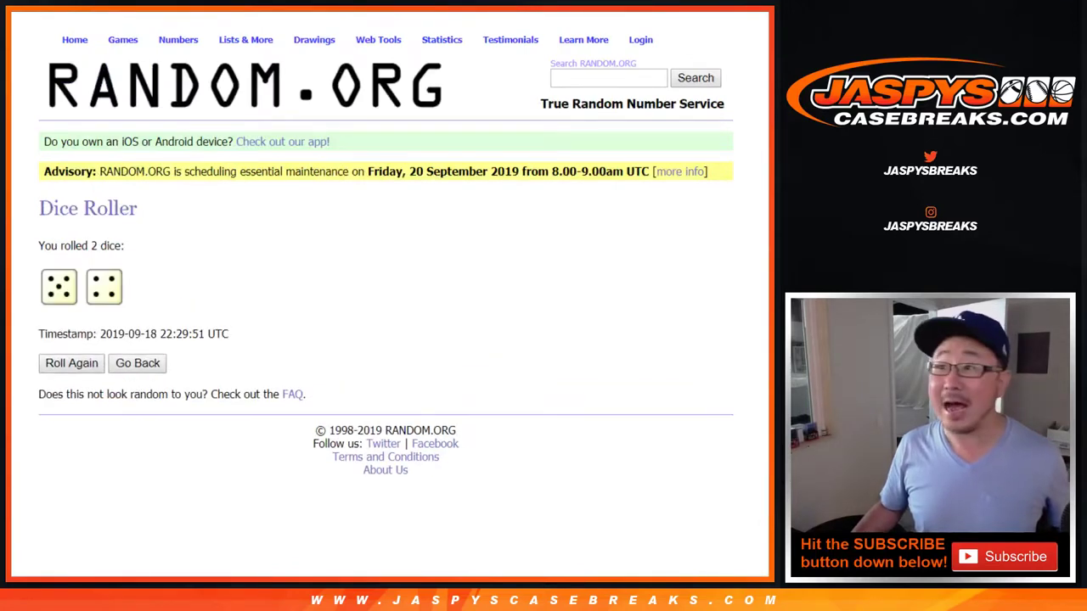
key("ctrl+shift+Tab")
Randomize the list of 17 early-bird names nine times and highlight the name in first place.
scroll(68, 486, "down", 1)
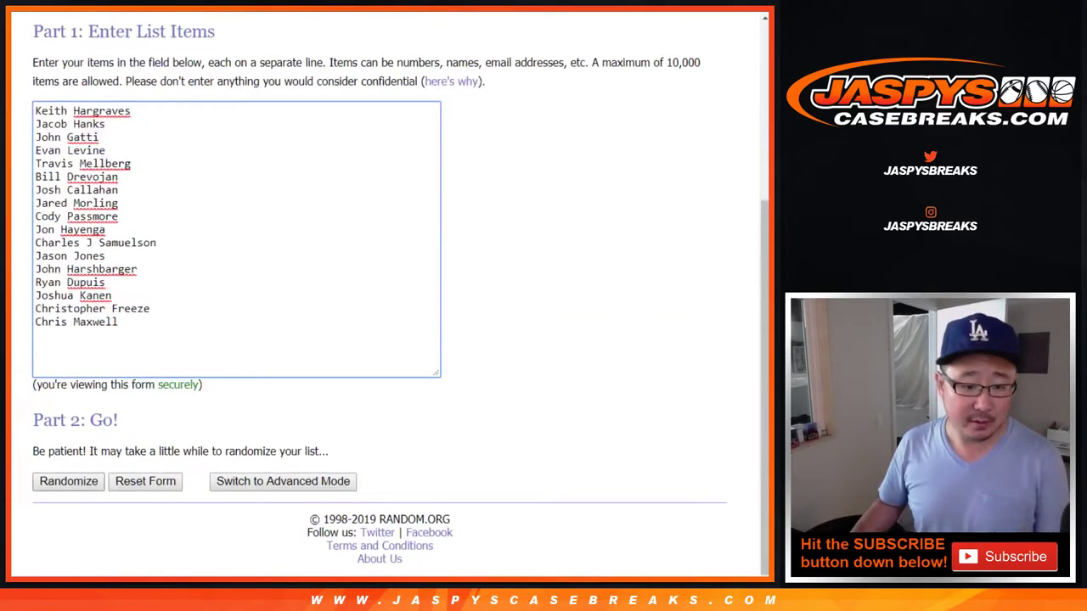
left_click(68, 486)
scroll(68, 486, "down", 1)
scroll(64, 485, "down", 1)
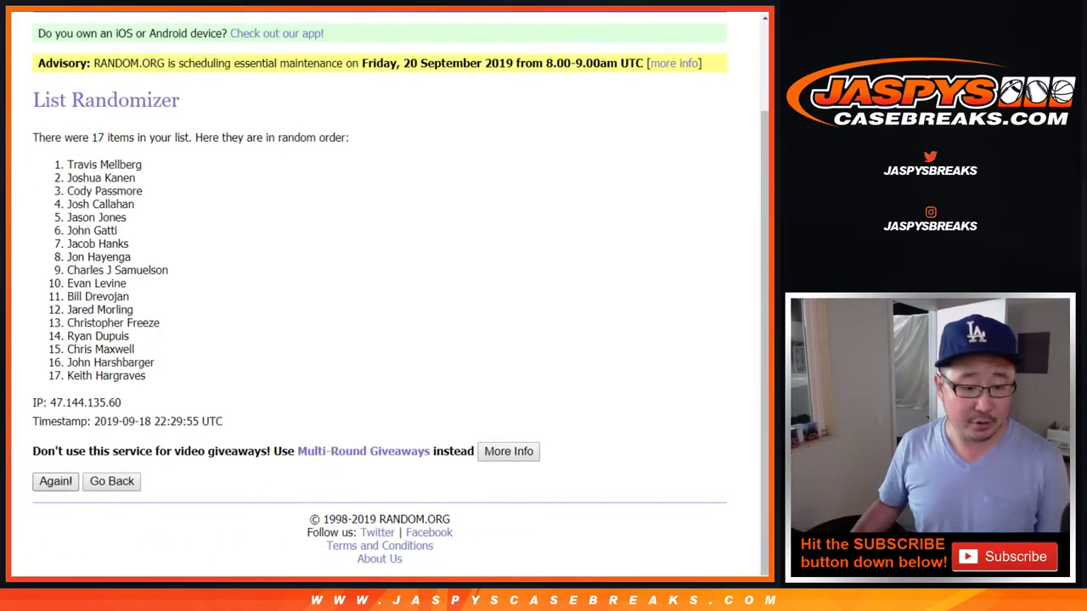
key("Return")
key("Return")
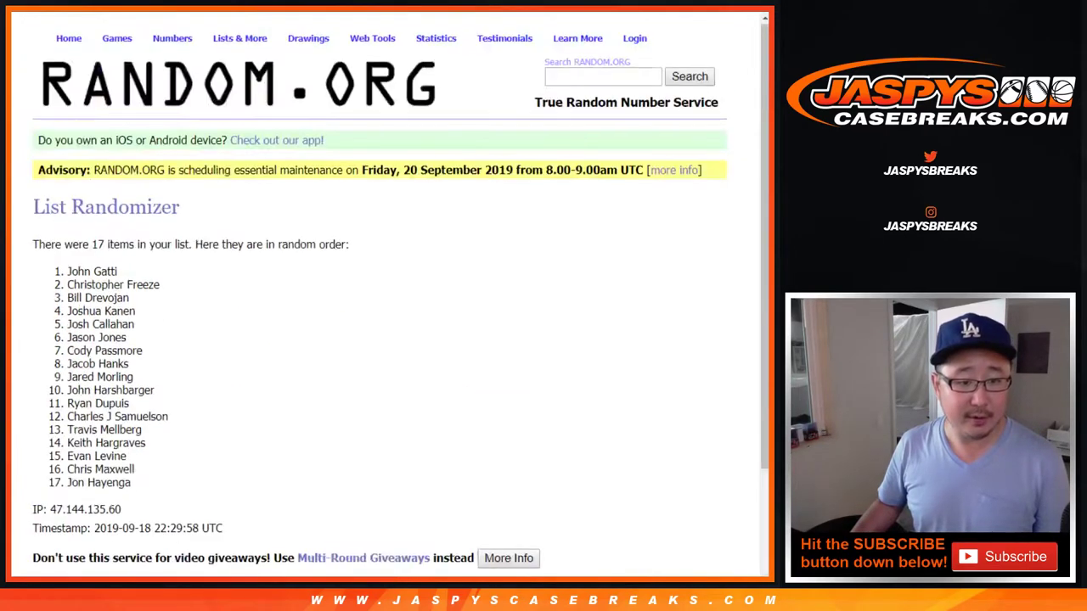
key("Return")
scroll(383, 298, "down", 2)
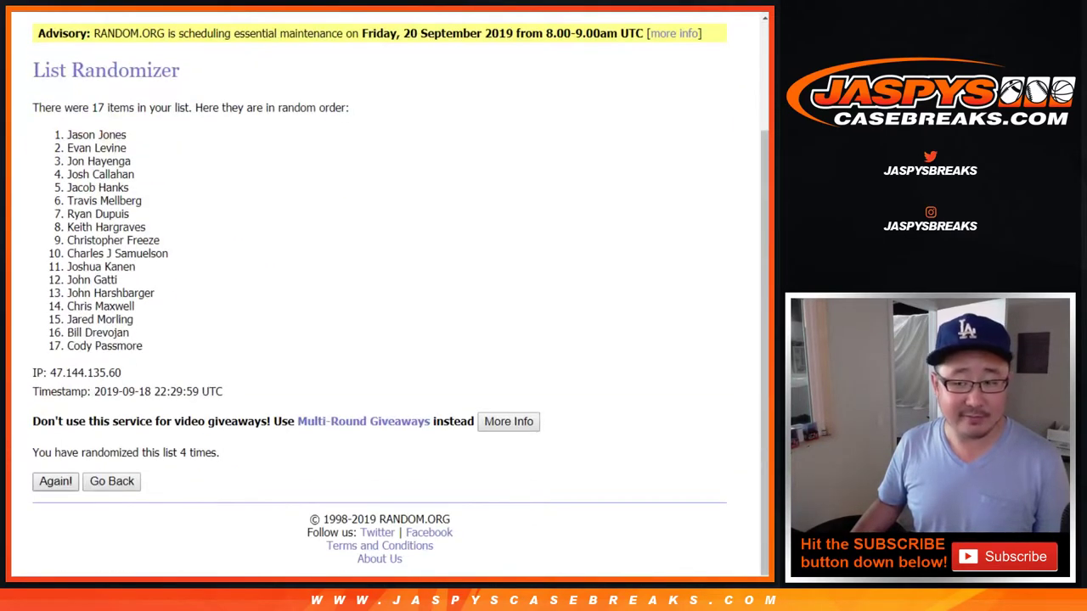
key("Return")
scroll(382, 297, "down", 3)
key("Return")
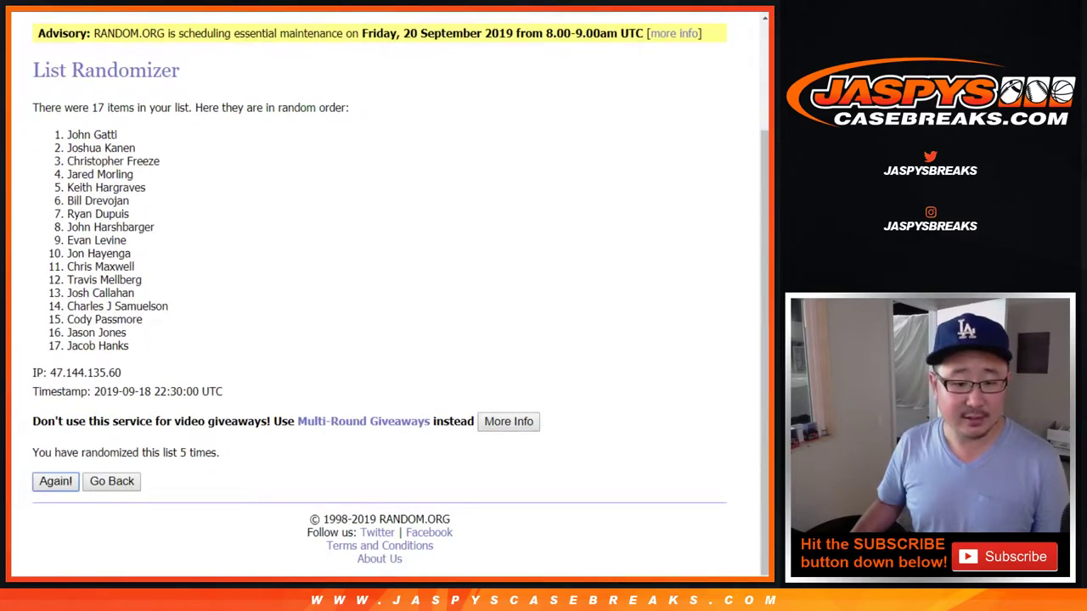
scroll(382, 297, "down", 3)
key("Return")
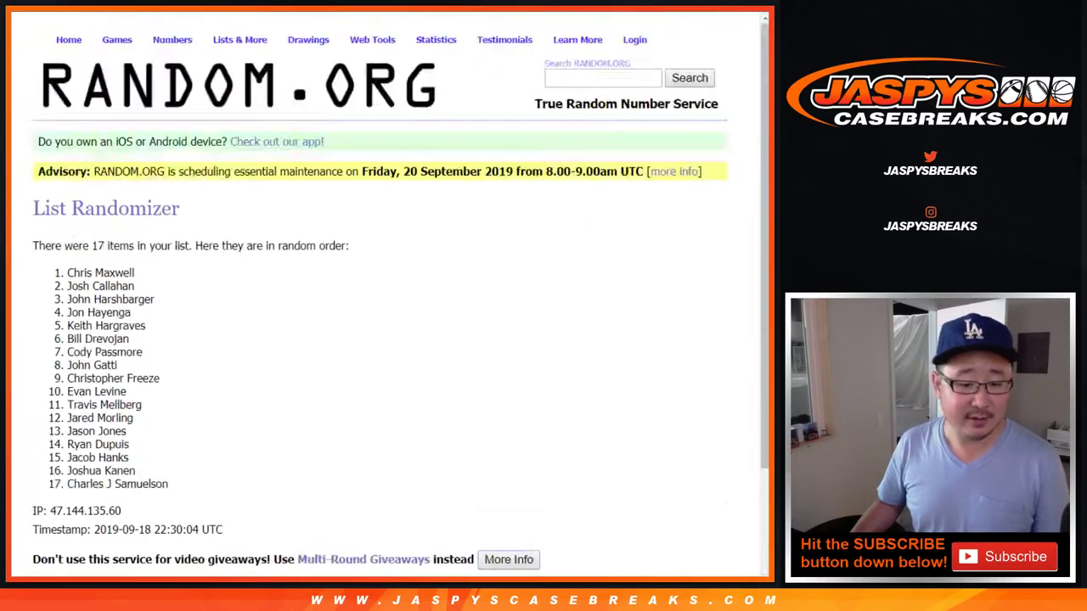
scroll(382, 297, "down", 3)
key("Return")
scroll(382, 297, "down", 3)
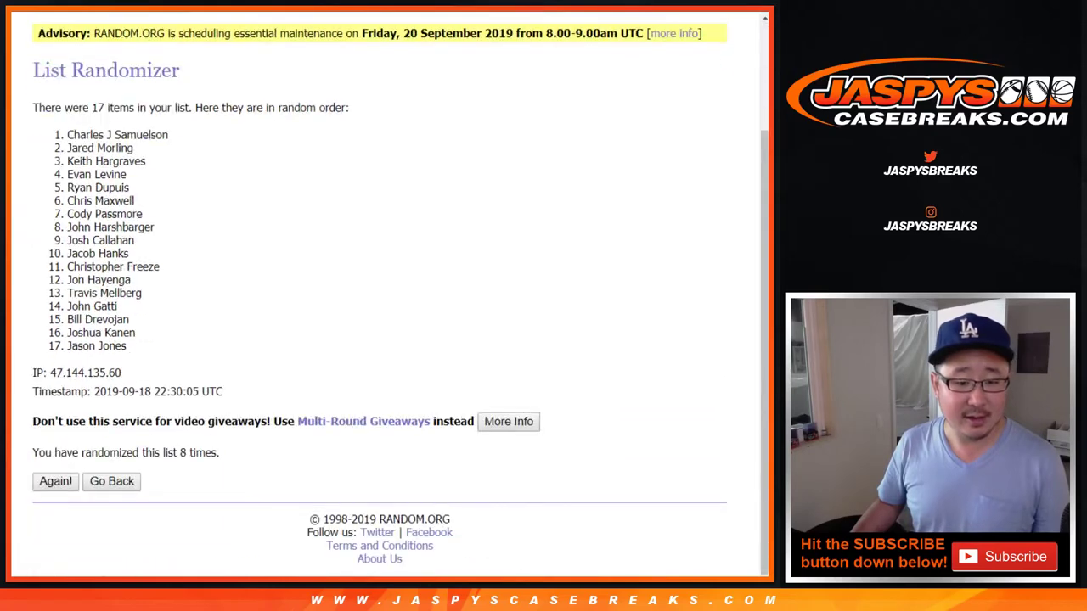
key("Return")
scroll(382, 297, "down", 3)
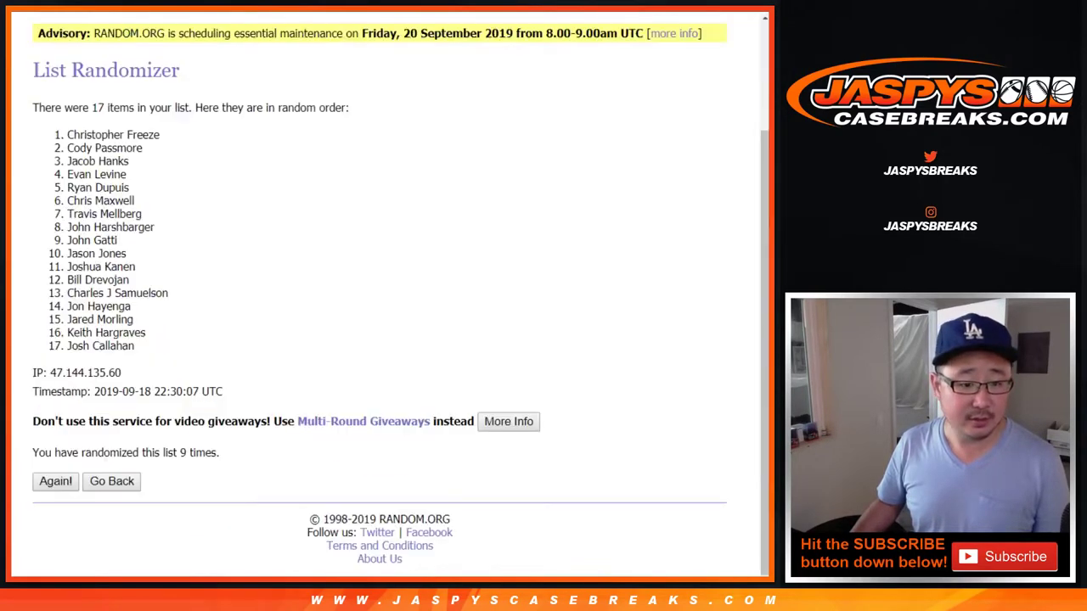
left_click_drag(80, 135, 160, 134)
left_click(139, 136)
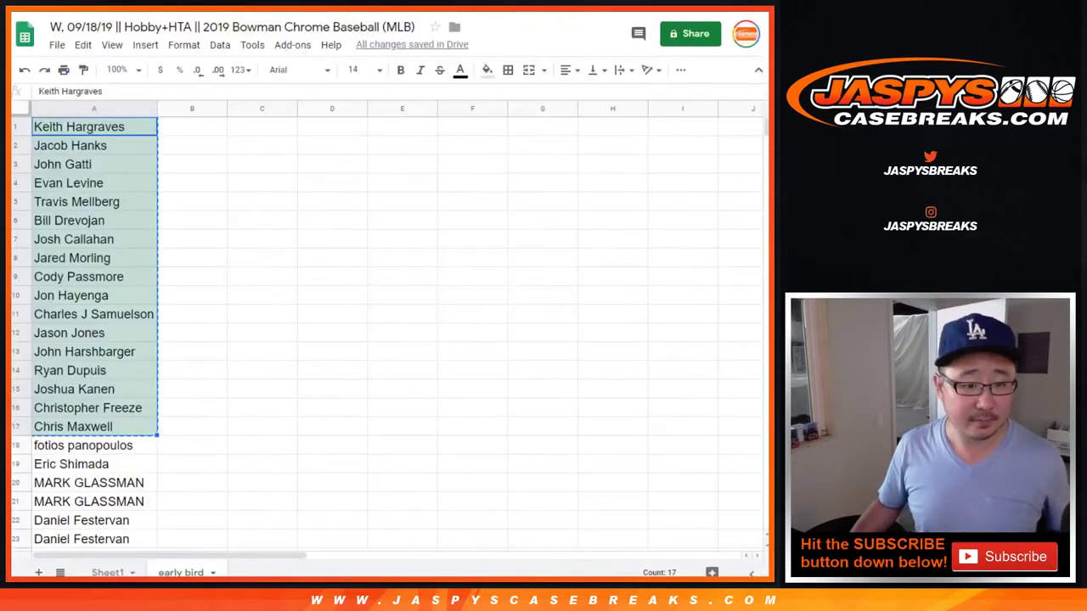
Copy the winner's name from A16 of the early bird sheet and insert it before "[early bird]" in A28.
left_click(88, 408)
key("Escape")
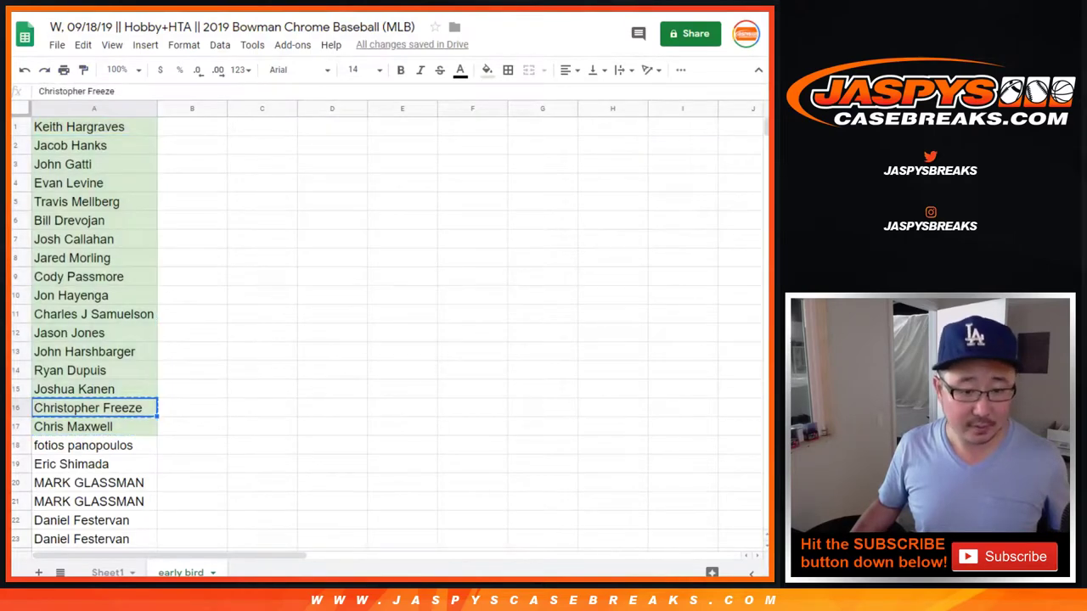
scroll(88, 409, "down", 4)
left_click(89, 314)
key("F2")
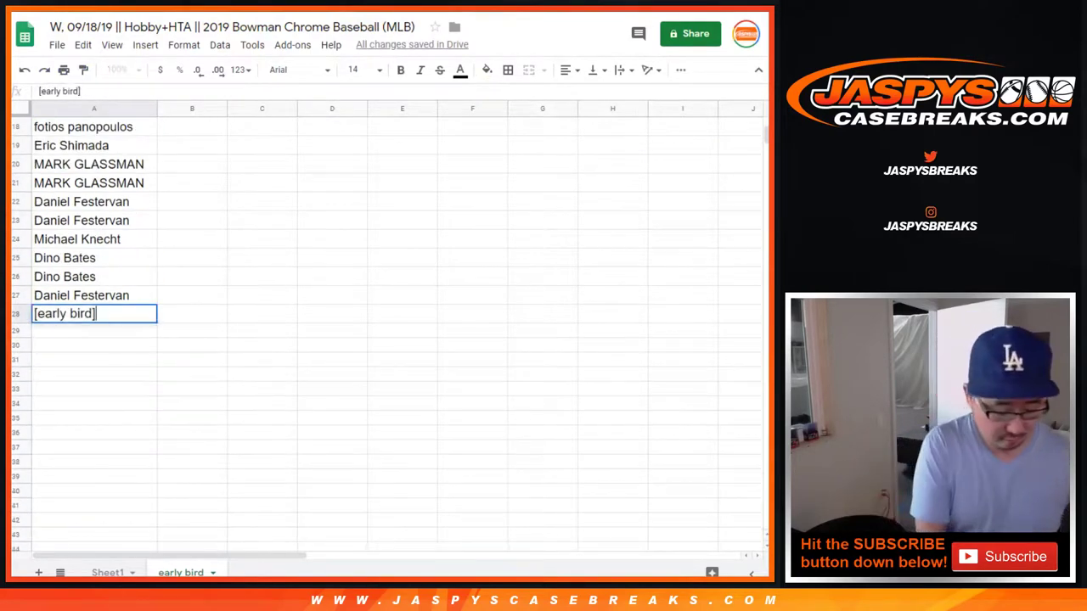
key("Home")
key("ctrl+v")
key("Return")
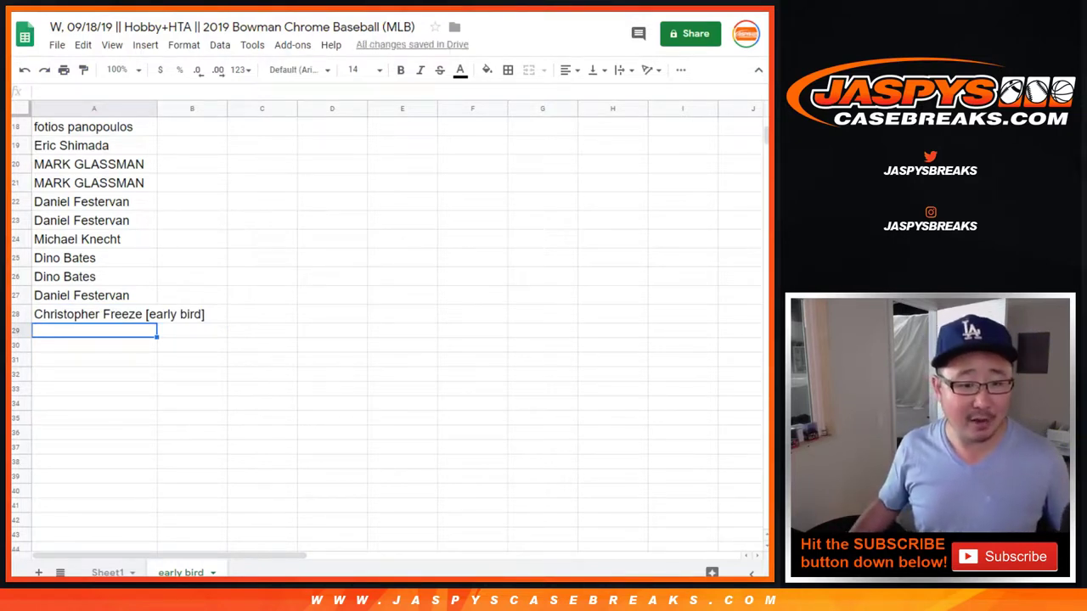
Append an asterisk to the name in A27 and fit column A's width to its contents.
left_click(88, 295)
key("Return")
type("*")
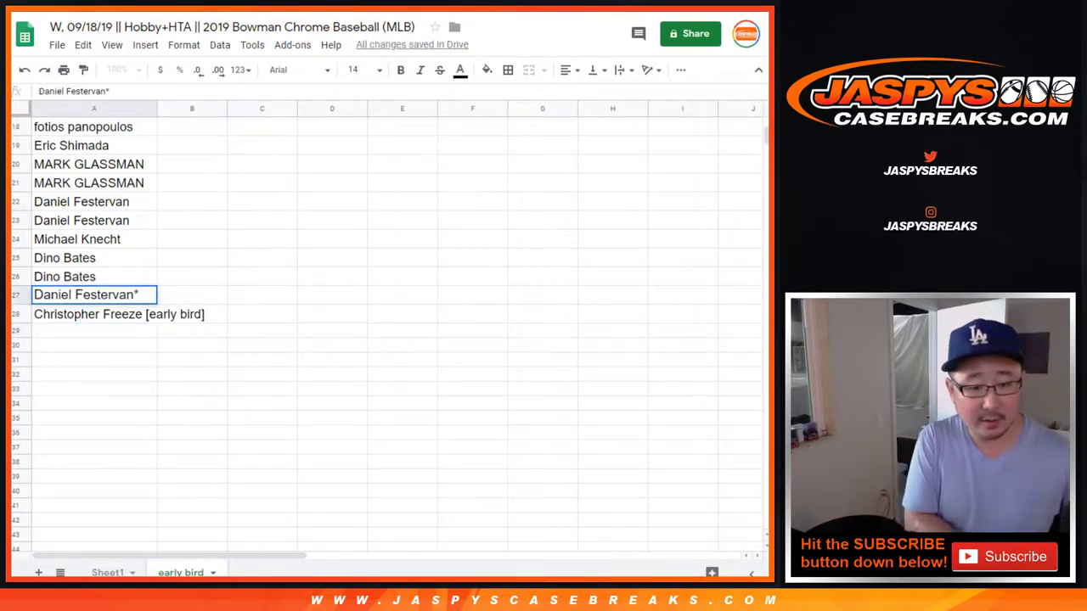
key("Return")
left_click(93, 295)
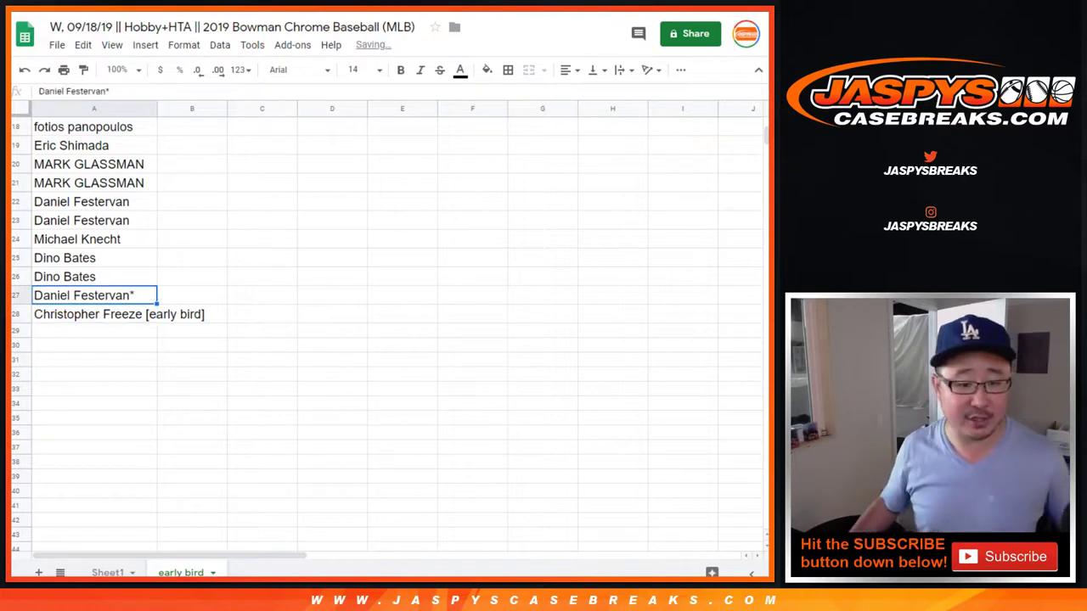
double_click(157, 109)
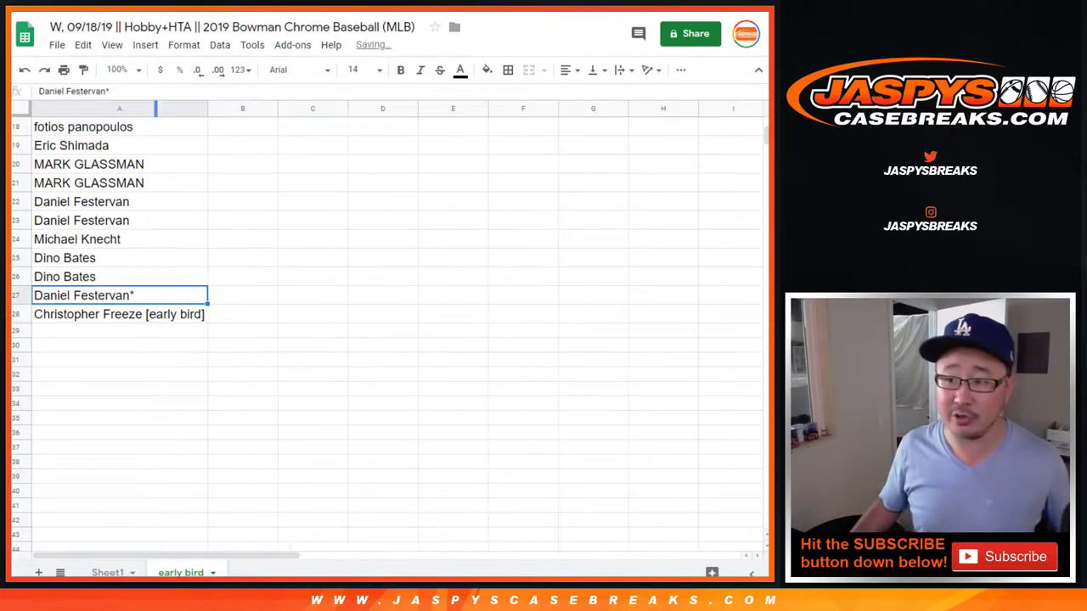
Copy all 28 names in A1:A28 and replace the List Randomizer's entries with them.
scroll(387, 331, "up", 5)
left_click(119, 127)
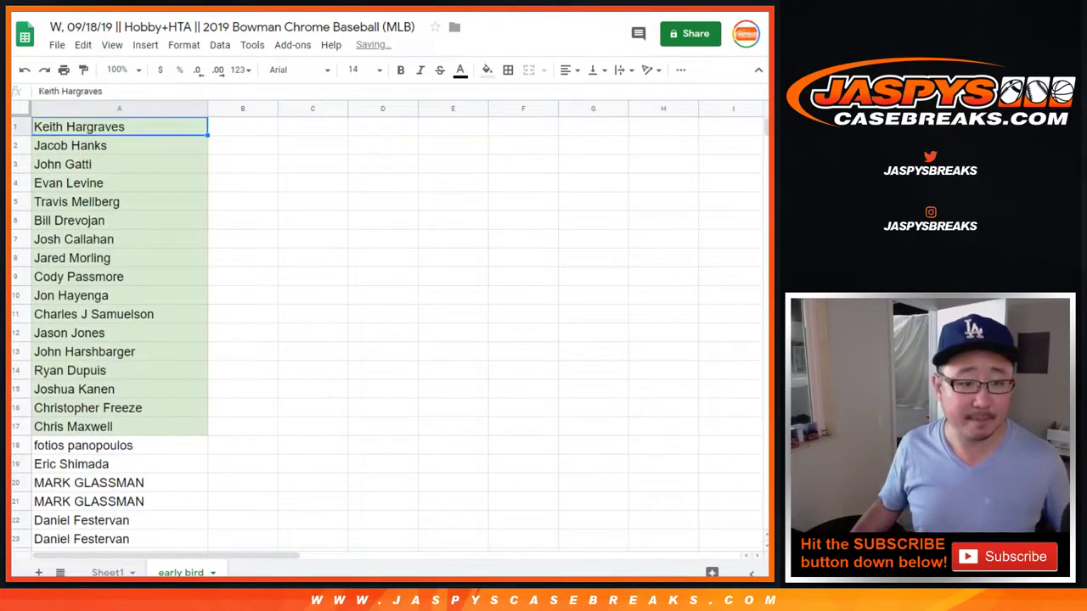
scroll(119, 332, "down", 3)
left_click(119, 370, "shift")
key("ctrl+c")
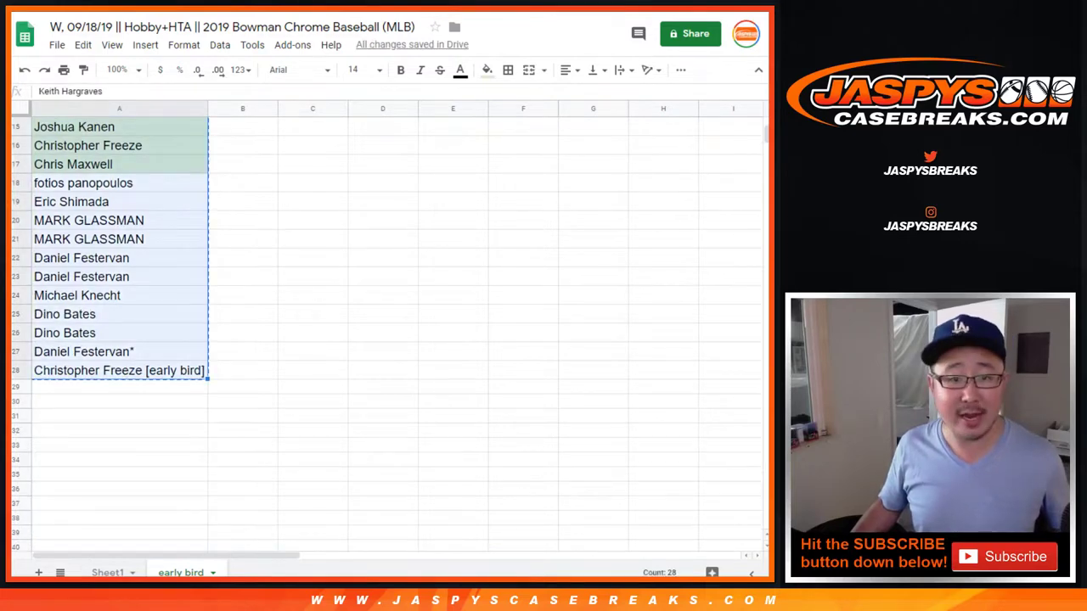
key("ctrl+Tab")
key("ctrl+a")
key("Delete")
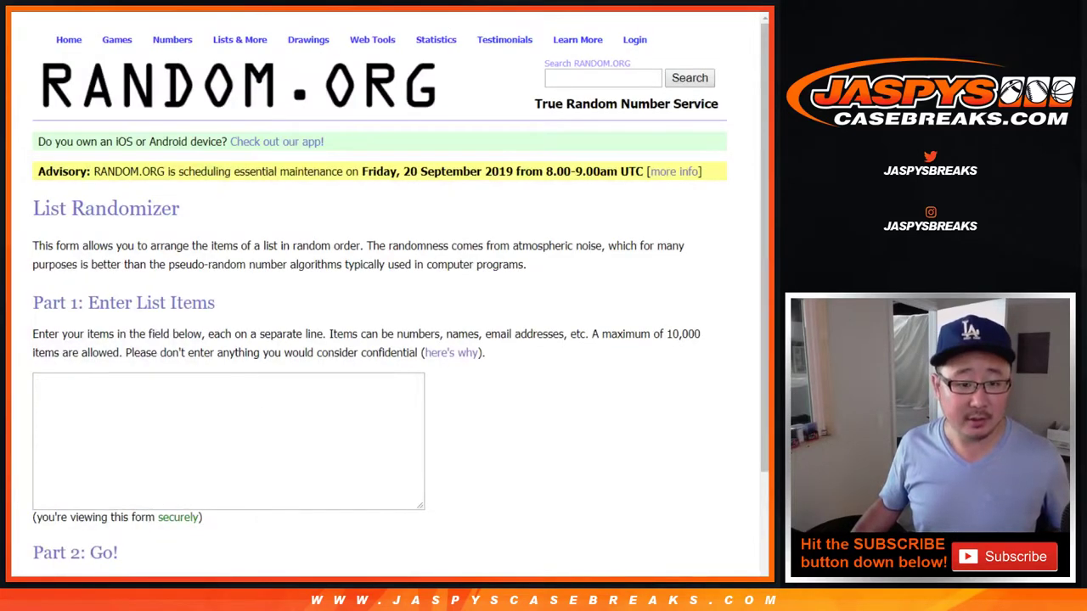
key("ctrl+v")
Roll two virtual dice for the full list's draw and go back to the List Randomizer.
key("ctrl+Tab")
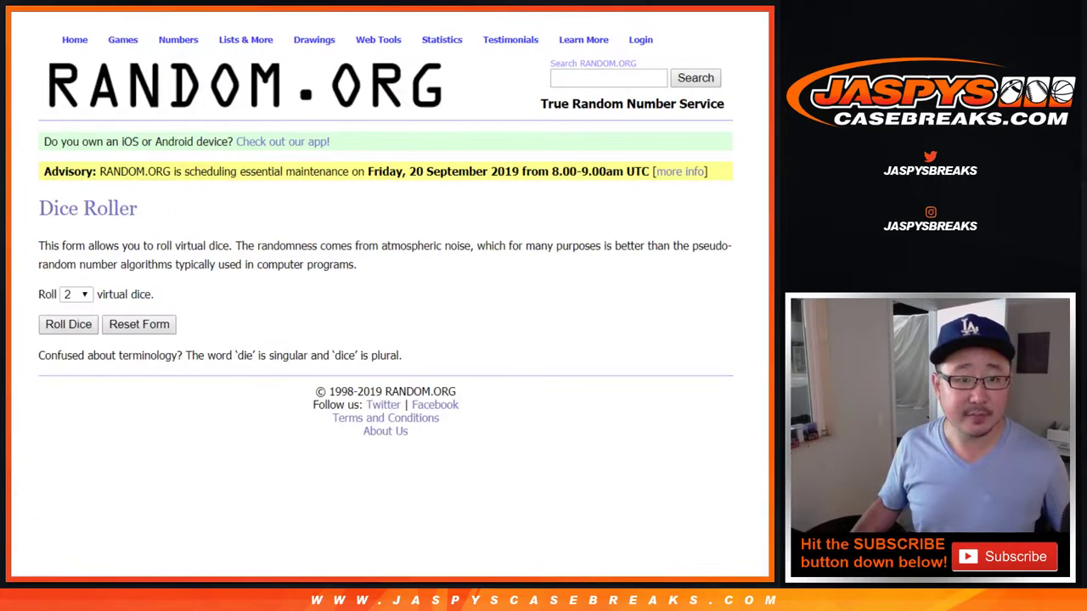
left_click(68, 324)
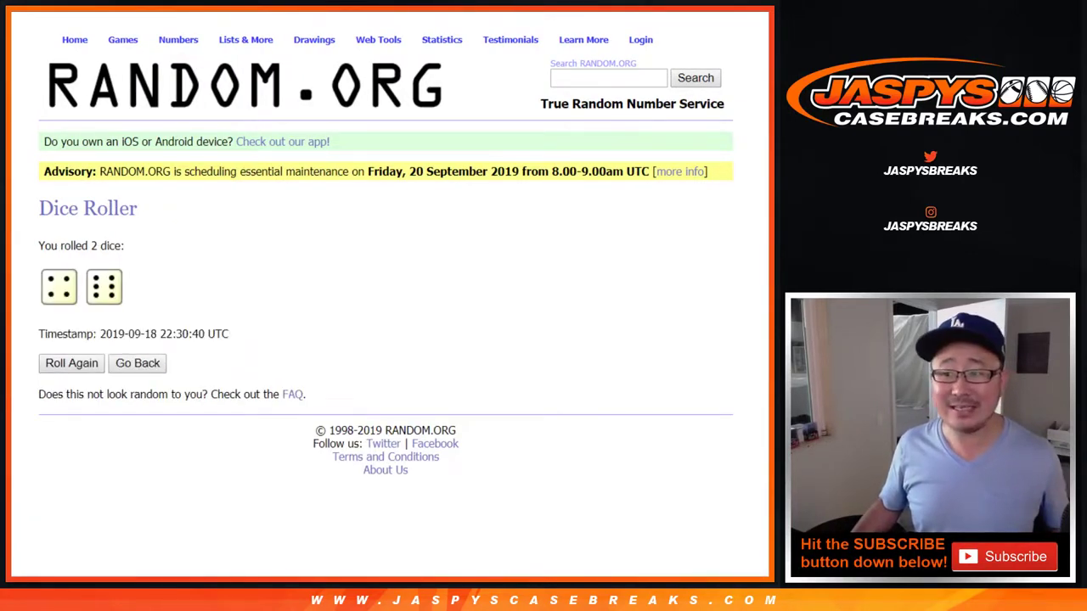
key("ctrl+shift+Tab")
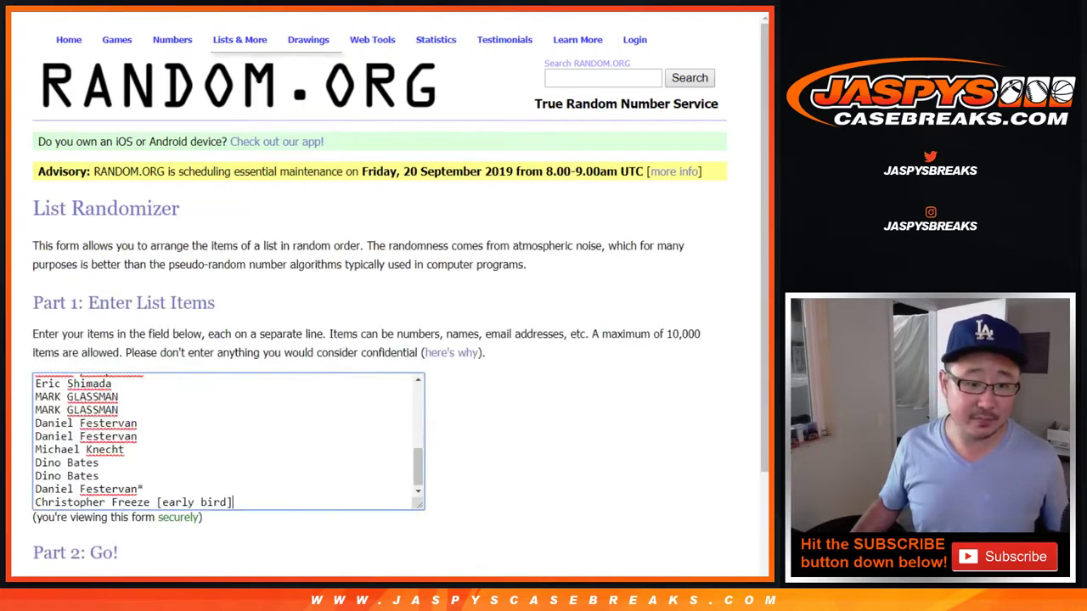
Randomize the participant list ten times in the List Randomizer.
scroll(382, 297, "down", 3)
left_click(68, 482)
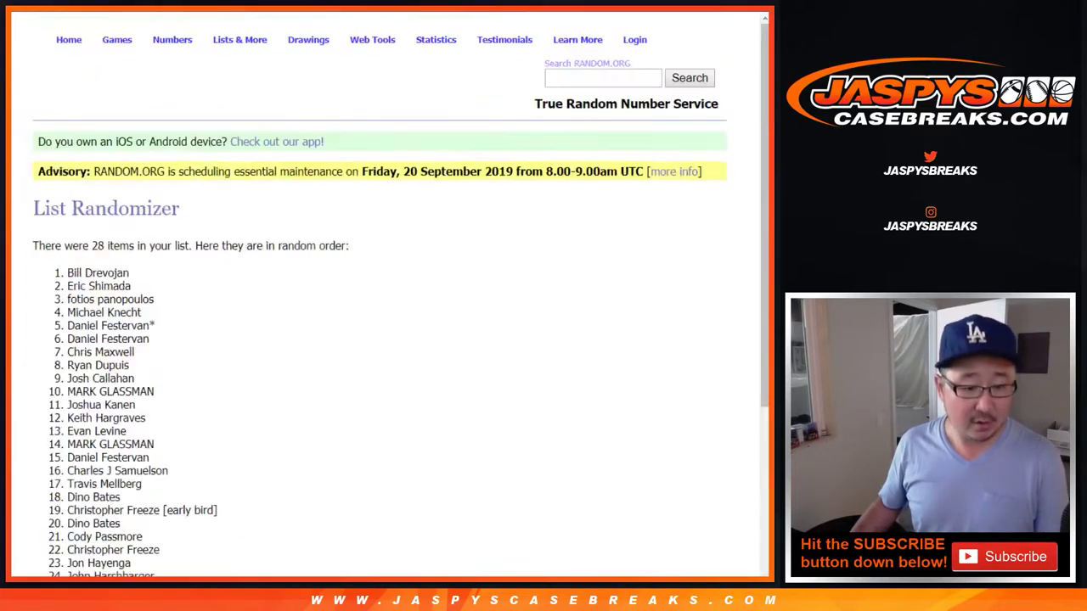
scroll(59, 481, "down", 3)
left_click(56, 482)
scroll(382, 297, "down", 10)
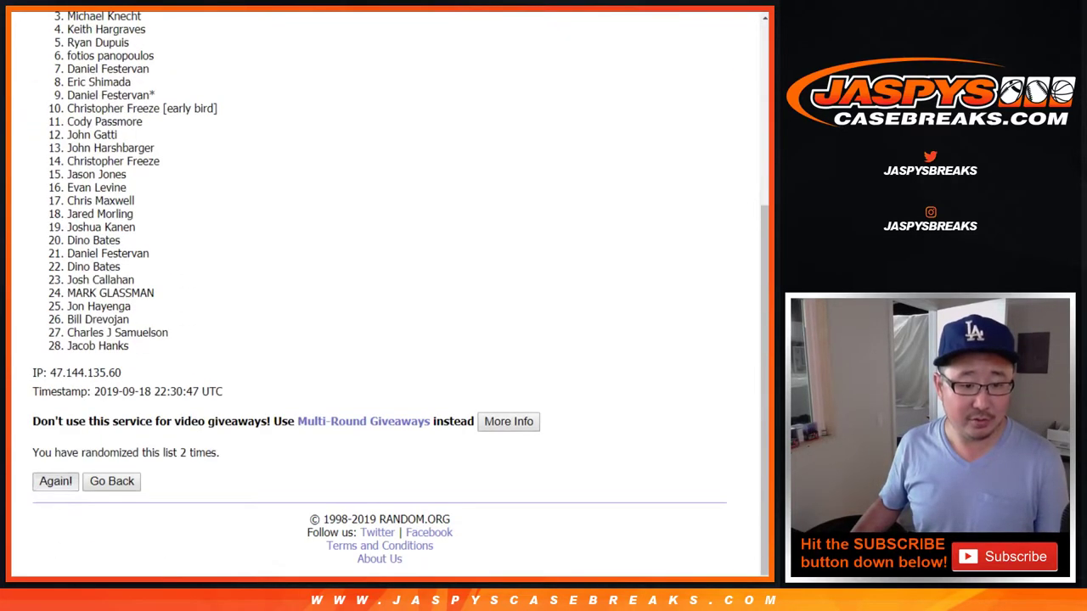
key("Return")
scroll(383, 297, "down", 10)
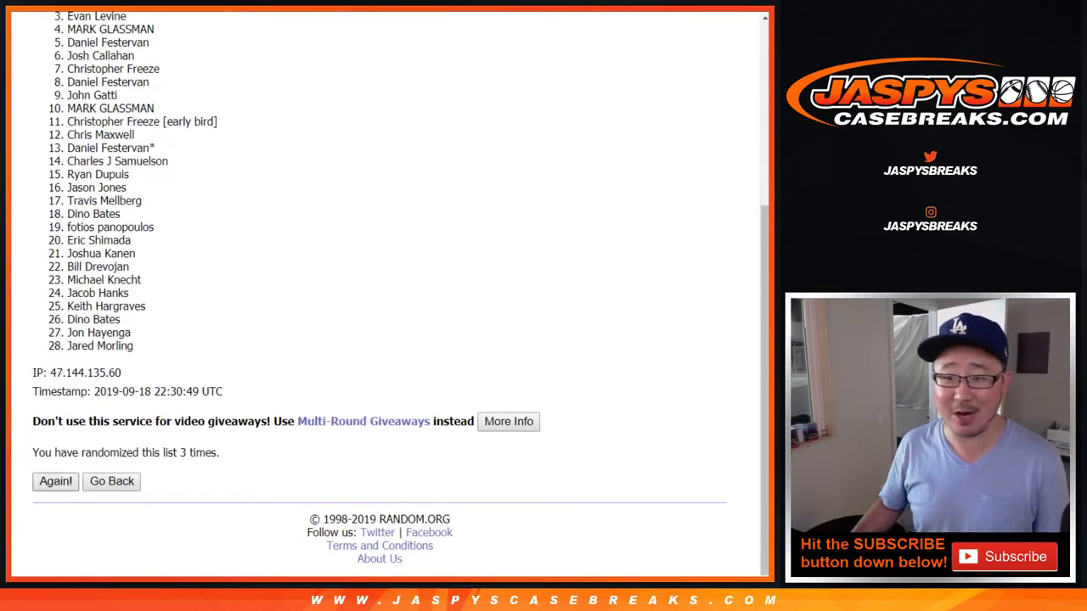
key("Return")
scroll(382, 297, "down", 10)
key("Return")
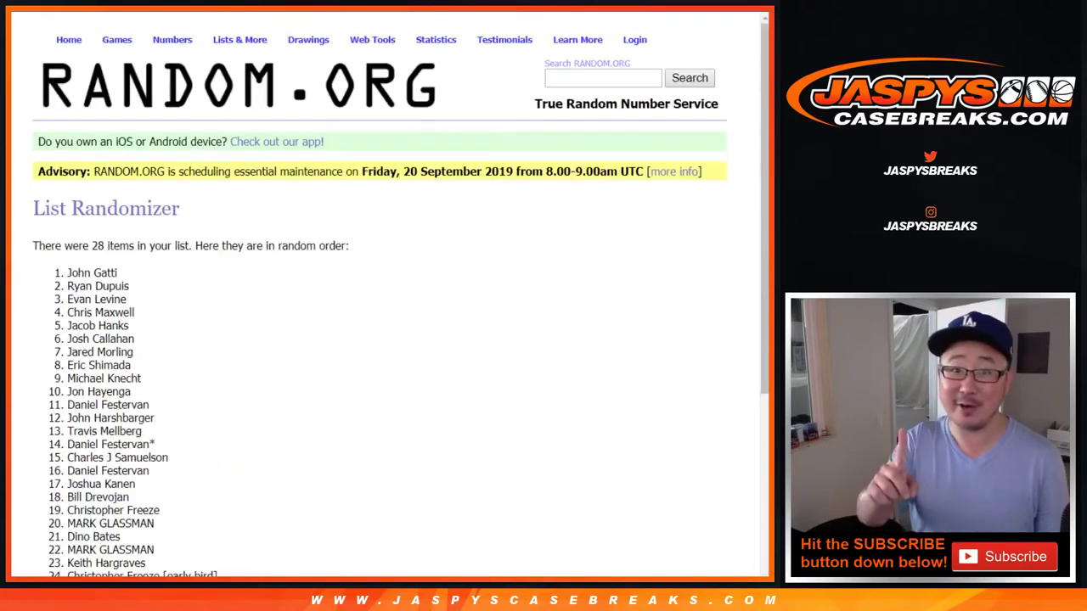
scroll(382, 297, "down", 10)
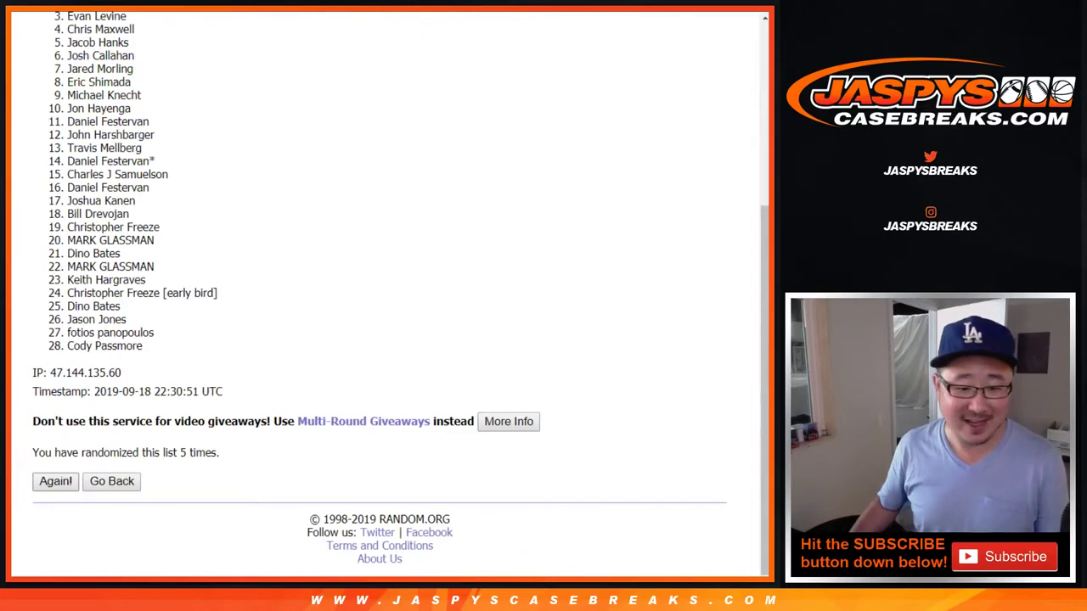
key("Return")
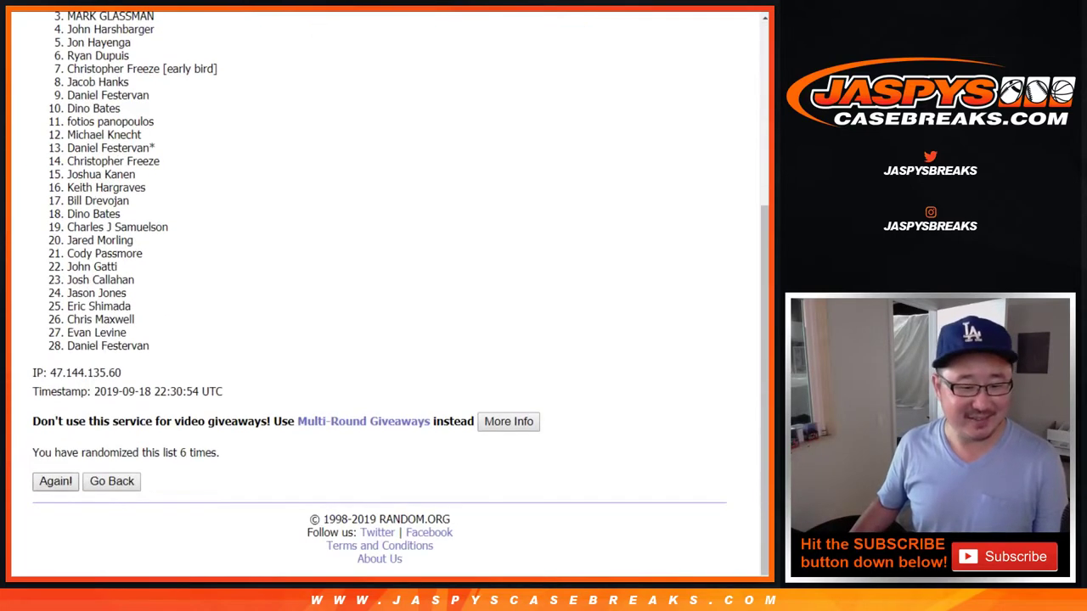
key("Return")
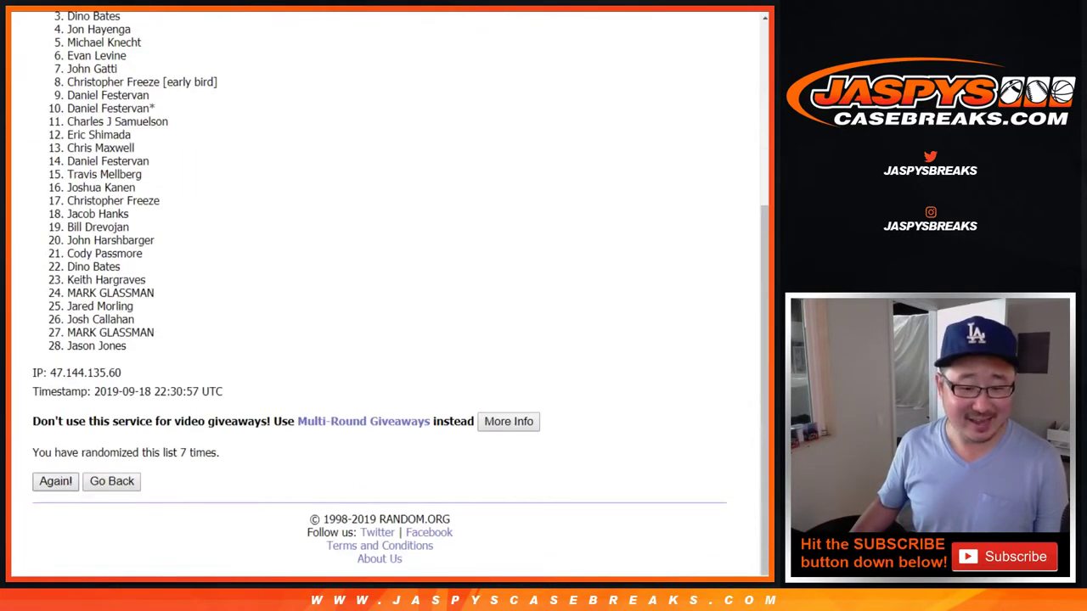
key("Return")
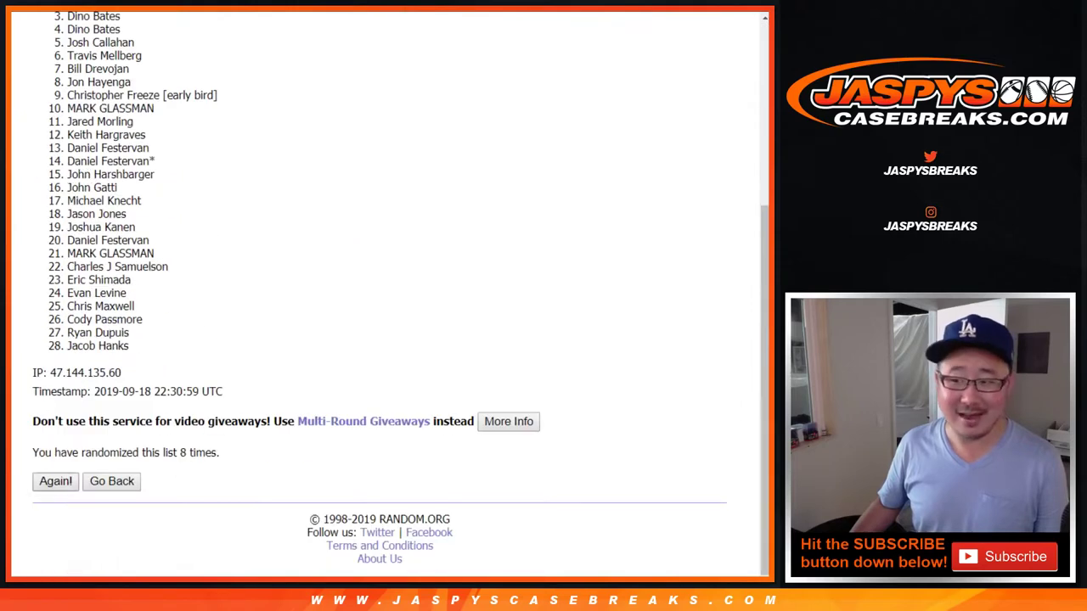
key("Return")
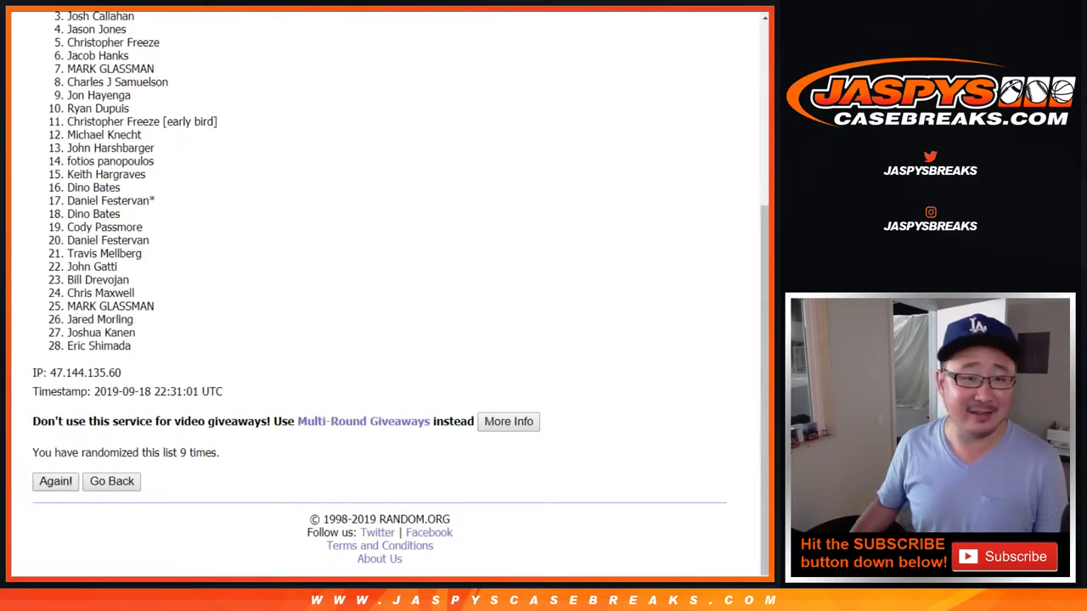
left_click(56, 481)
key("Return")
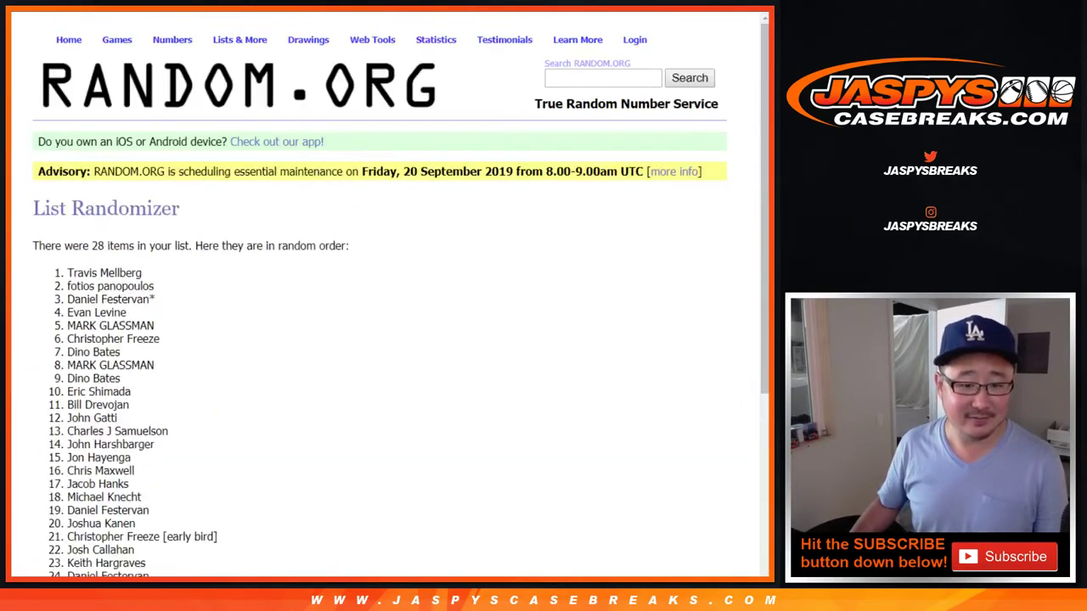
Compare the number of times the participant list was randomized with the dice roll.
key("ctrl+Tab")
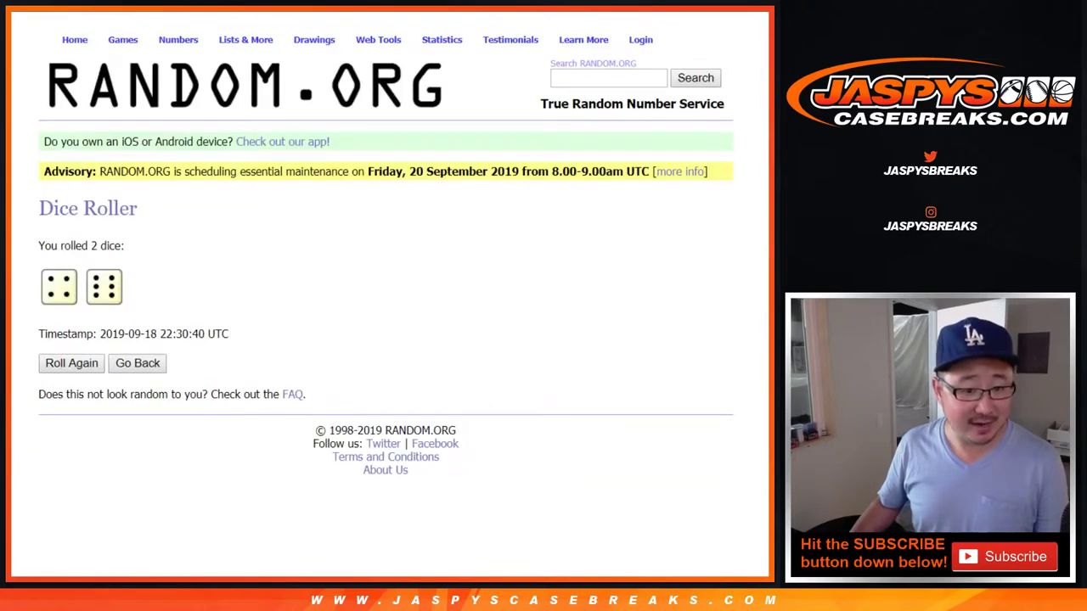
key("ctrl+Tab")
left_click_drag(179, 454, 228, 453)
left_click(246, 453)
scroll(340, 382, "up", 4)
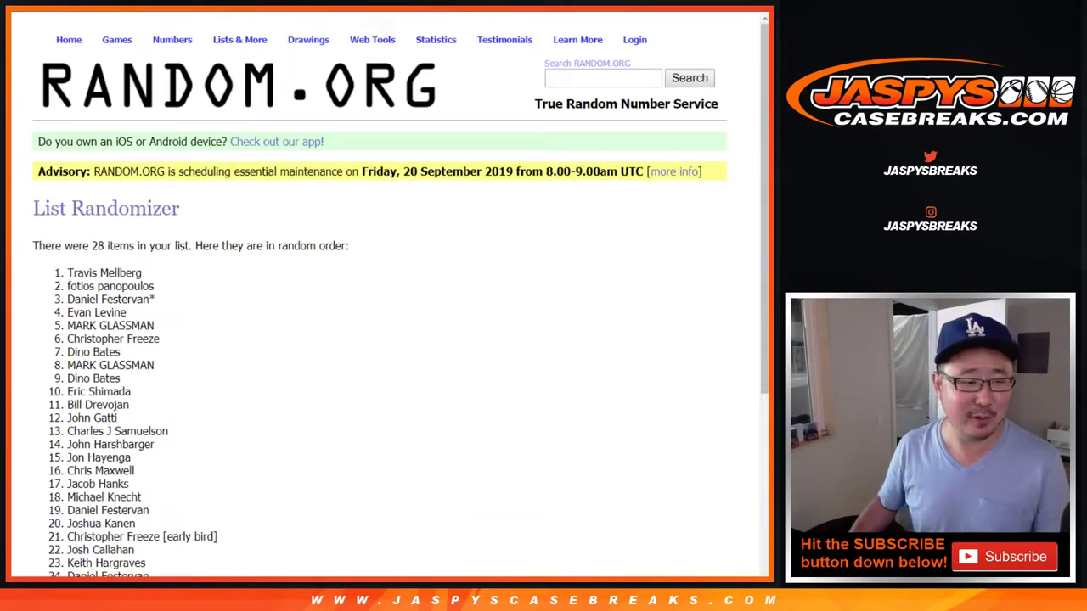
Copy all 28 randomized participant names and paste them into Sheet1 starting at A1.
left_click_drag(67, 269, 129, 346)
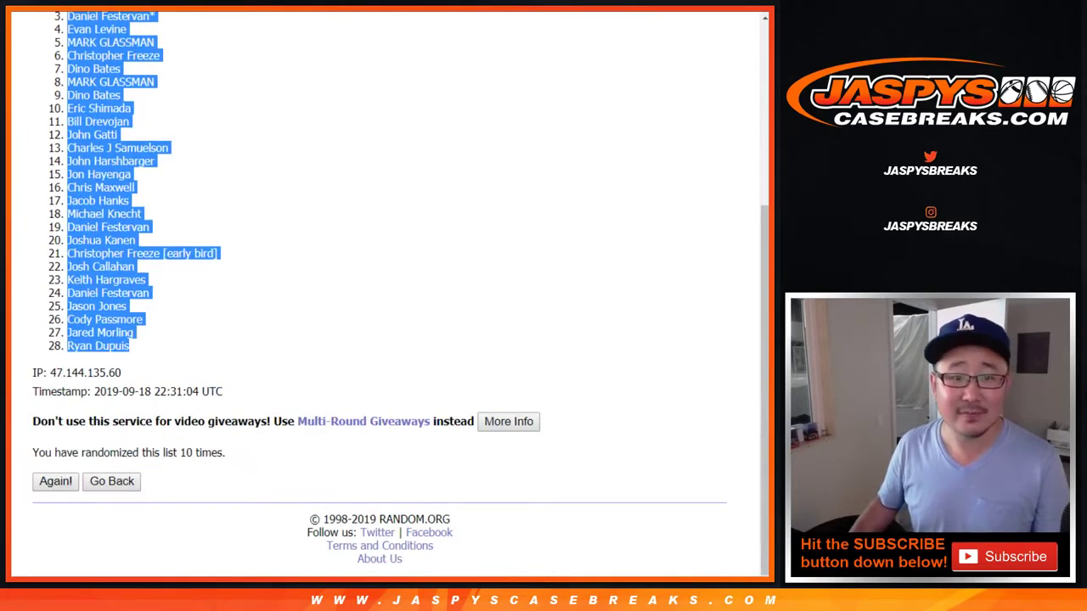
key("ctrl+Tab")
left_click(108, 573)
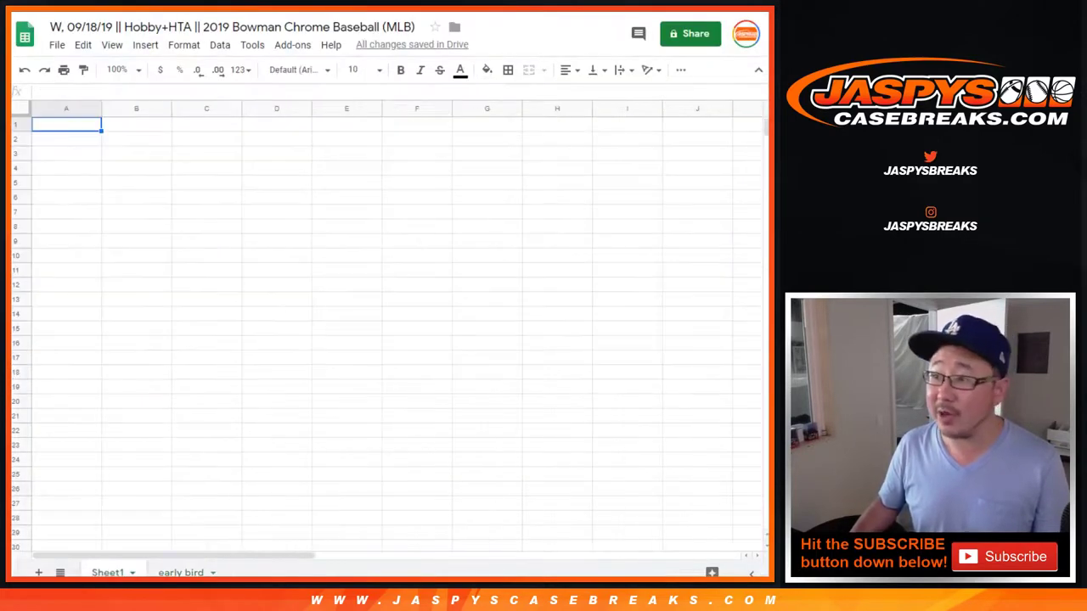
right_click(85, 125)
left_click(121, 131)
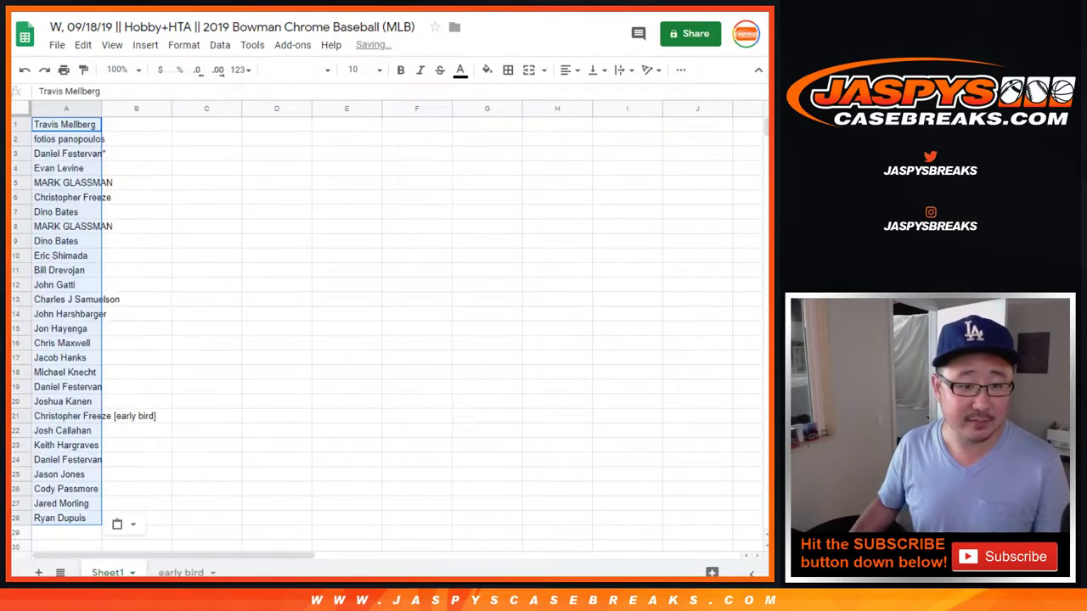
Randomize the MLB team list nine times in its List Randomizer.
key("ctrl+Tab")
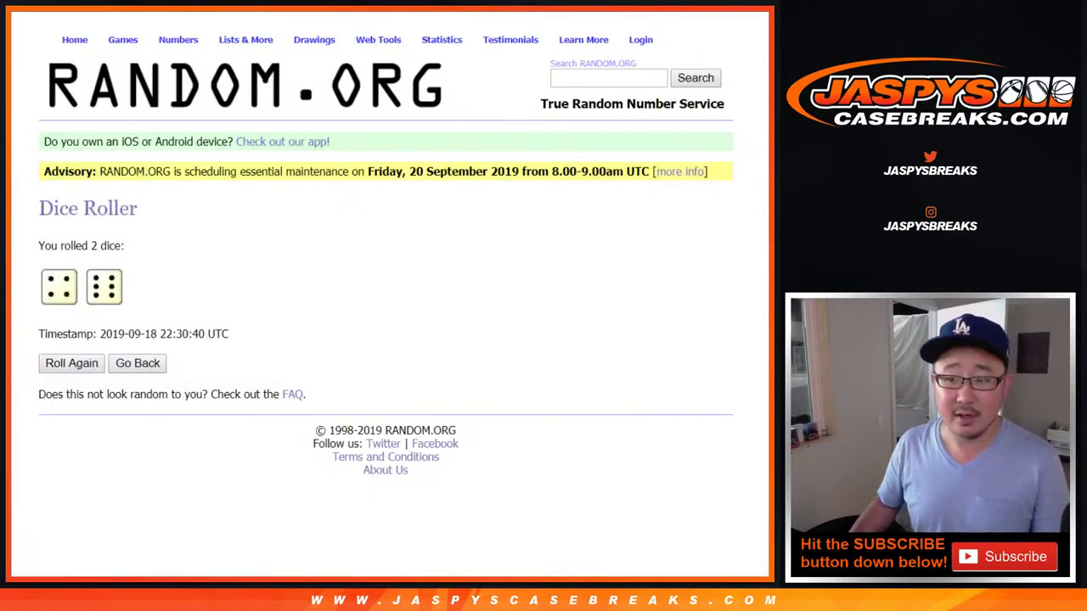
key("ctrl+Tab")
scroll(382, 297, "down", 3)
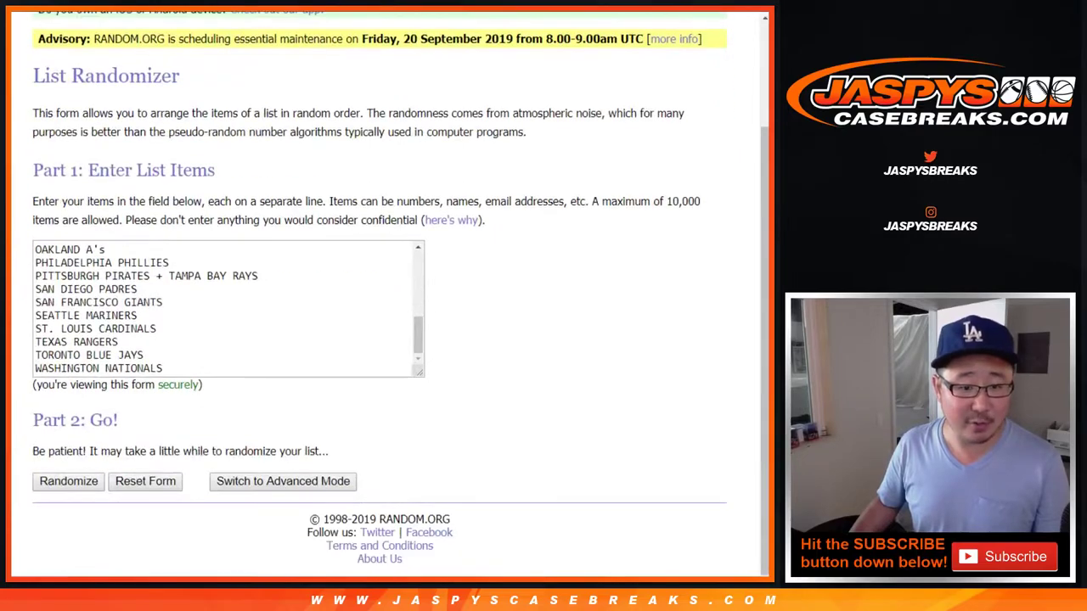
left_click(57, 482)
scroll(58, 482, "down", 3)
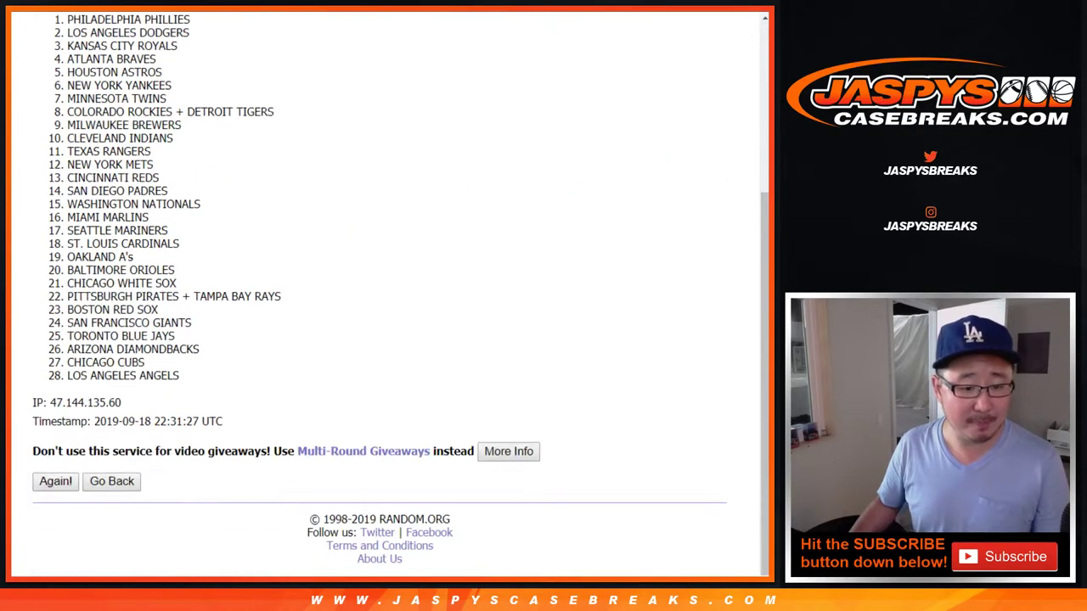
left_click(58, 482)
scroll(55, 480, "down", 5)
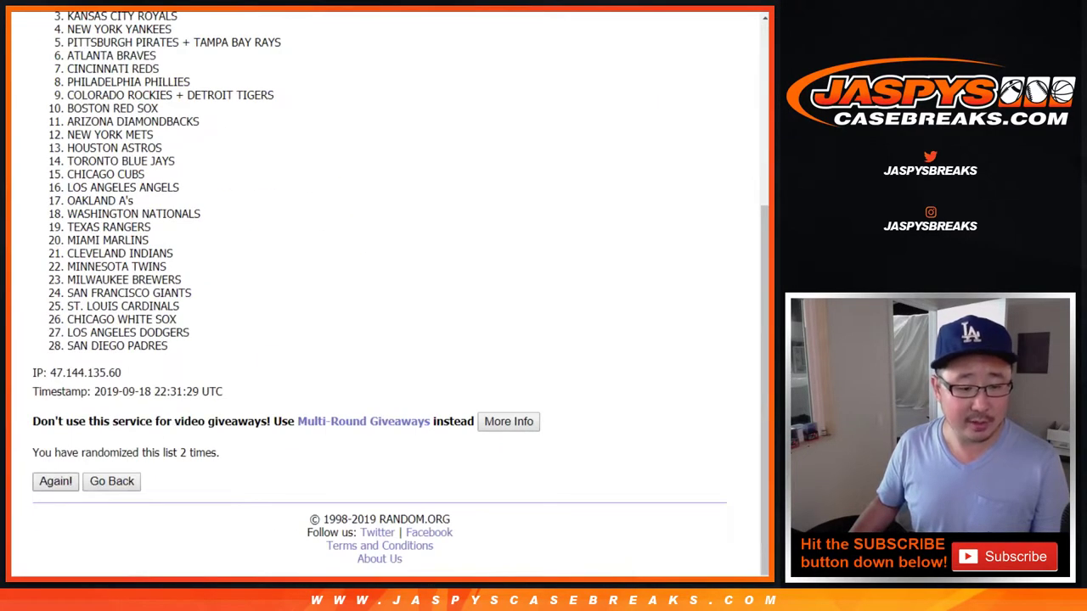
left_click(54, 481)
scroll(55, 480, "down", 5)
left_click(53, 480)
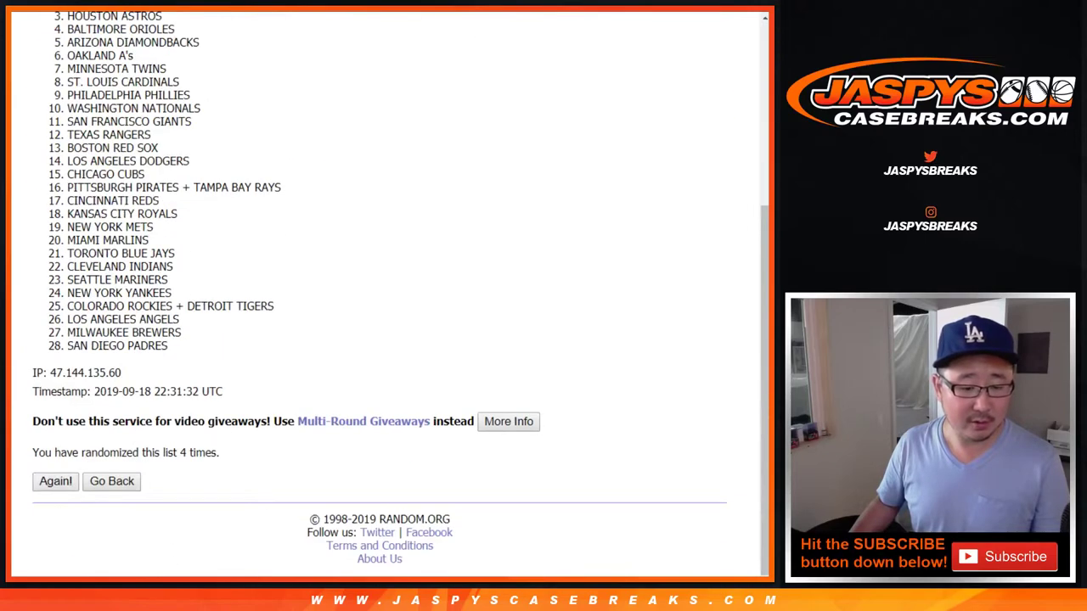
left_click(54, 480)
scroll(55, 481, "down", 5)
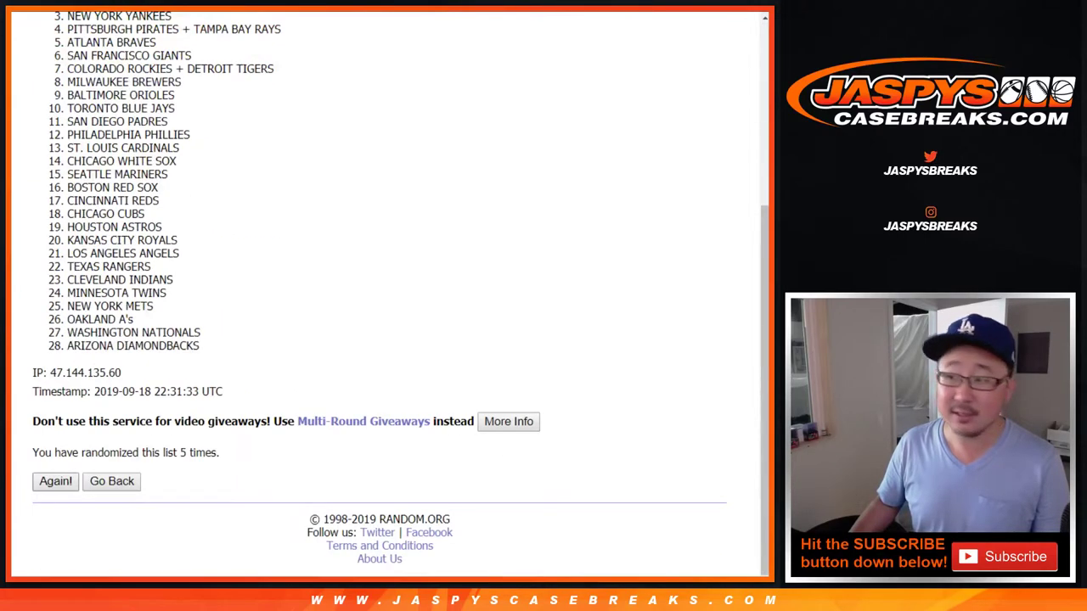
left_click(55, 481)
scroll(56, 481, "down", 5)
left_click(53, 481)
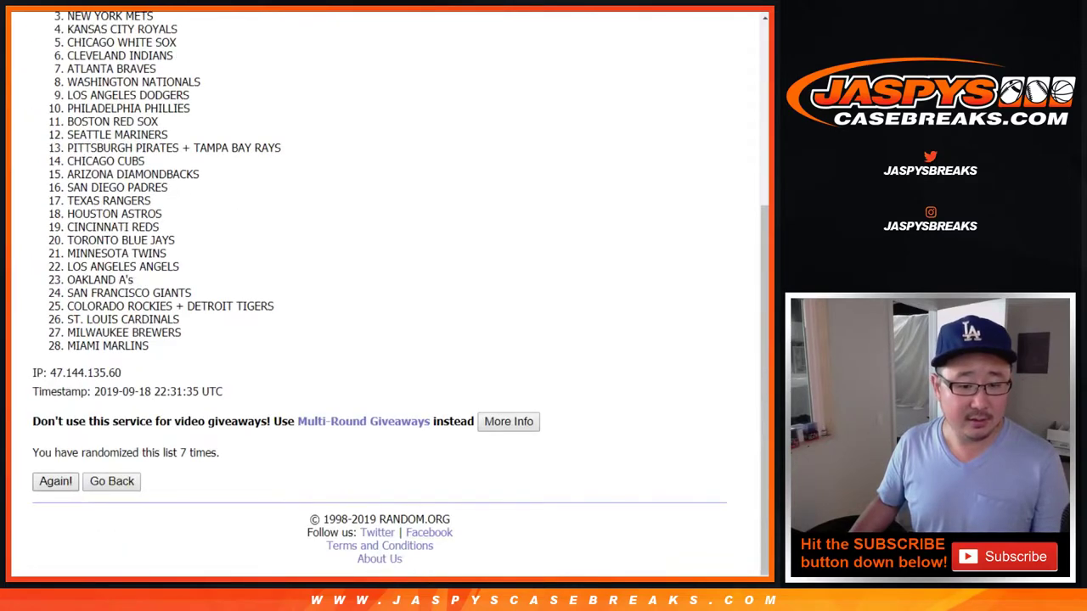
left_click(53, 481)
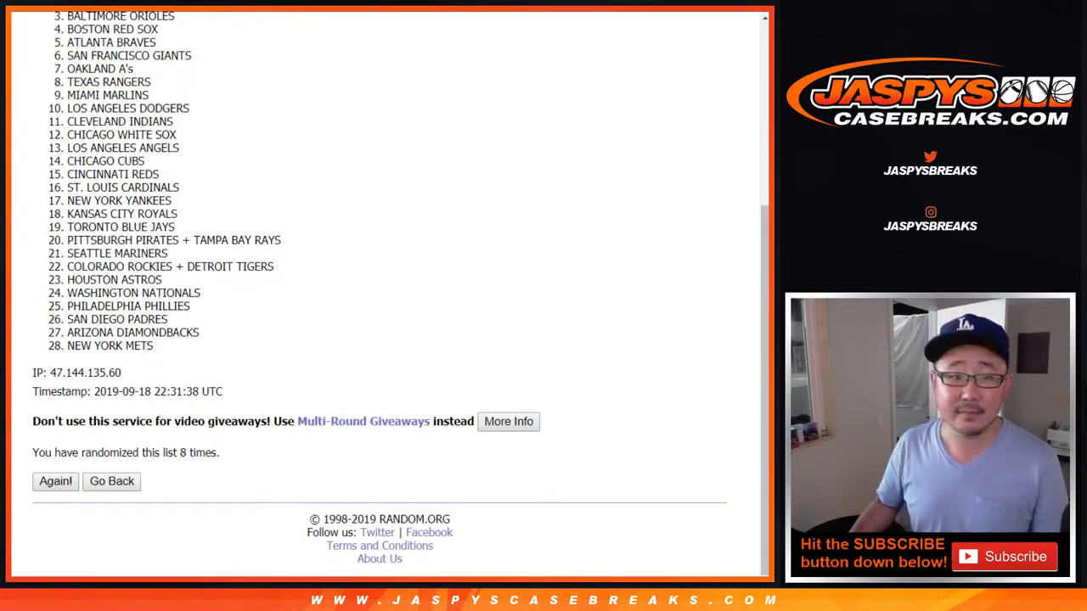
left_click(55, 482)
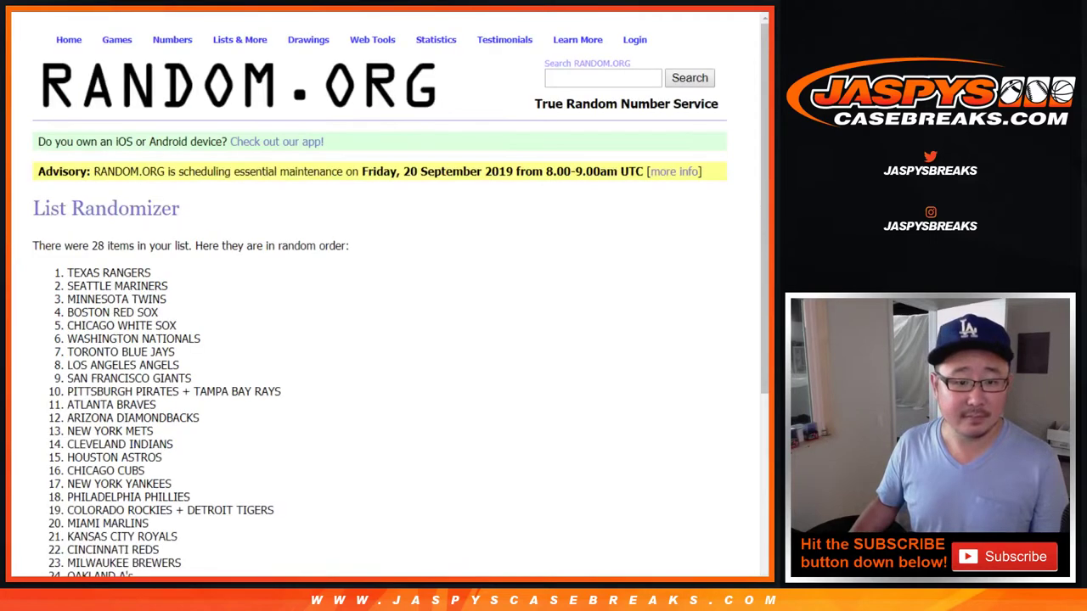
scroll(382, 293, "down", 5)
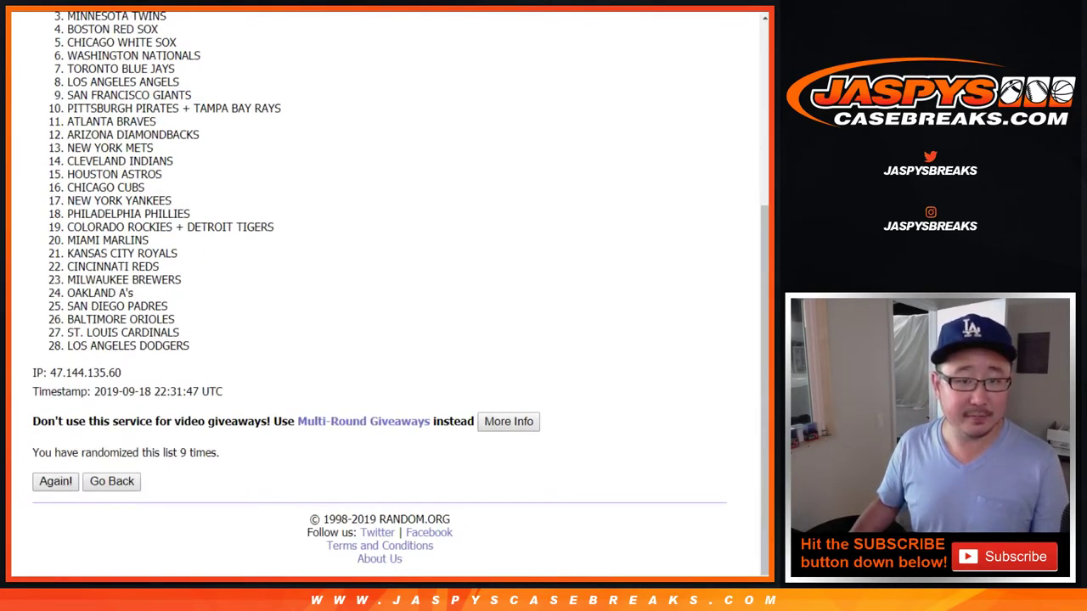
Recheck the dice roll and randomize the team list a tenth time.
key("ctrl+Tab")
key("ctrl+Tab")
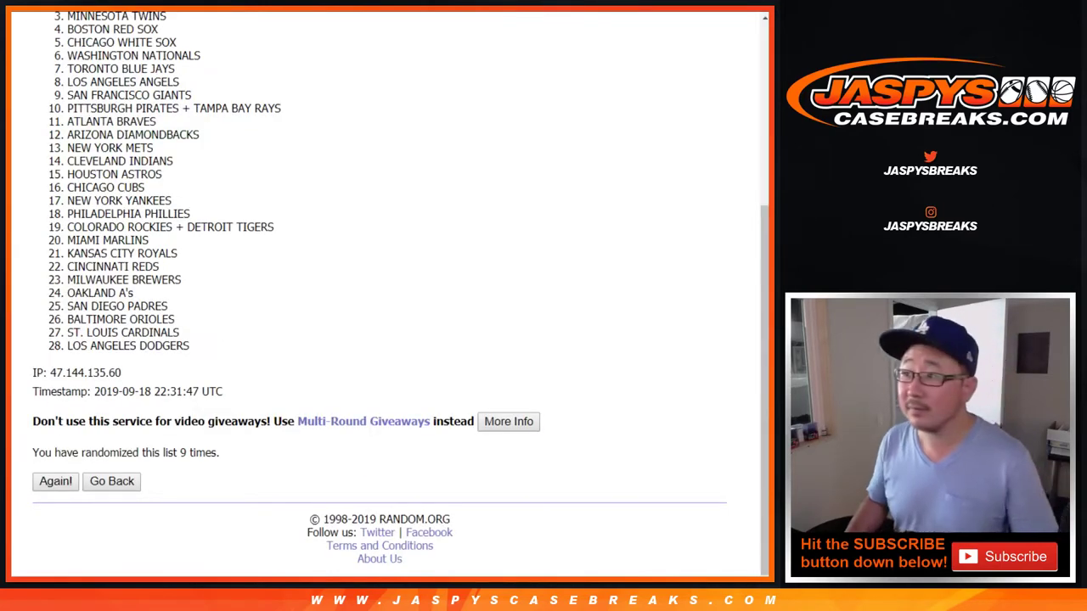
left_click(55, 481)
scroll(382, 340, "down", 5)
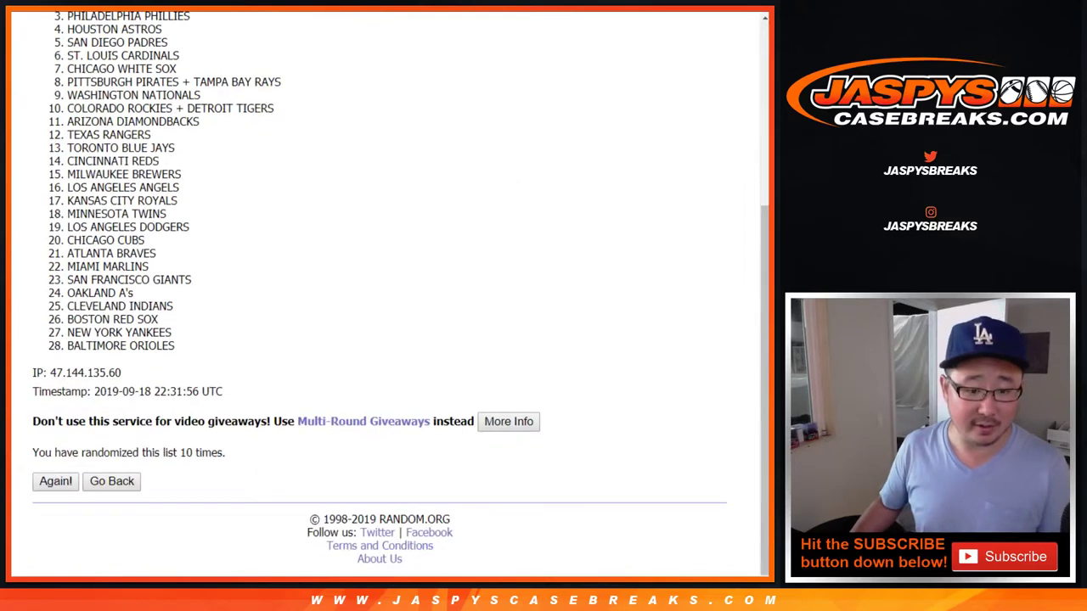
Copy all 28 randomized team entries and paste them beside the participant names in Sheet1, starting at B1.
scroll(383, 340, "up", 4)
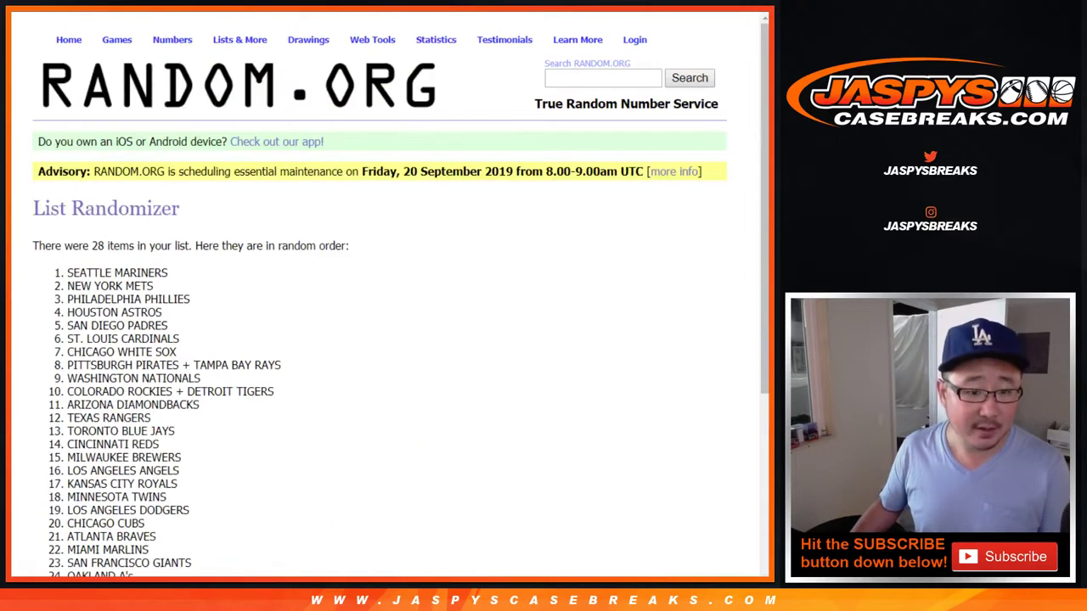
left_click_drag(67, 273, 175, 392)
key("ctrl+c")
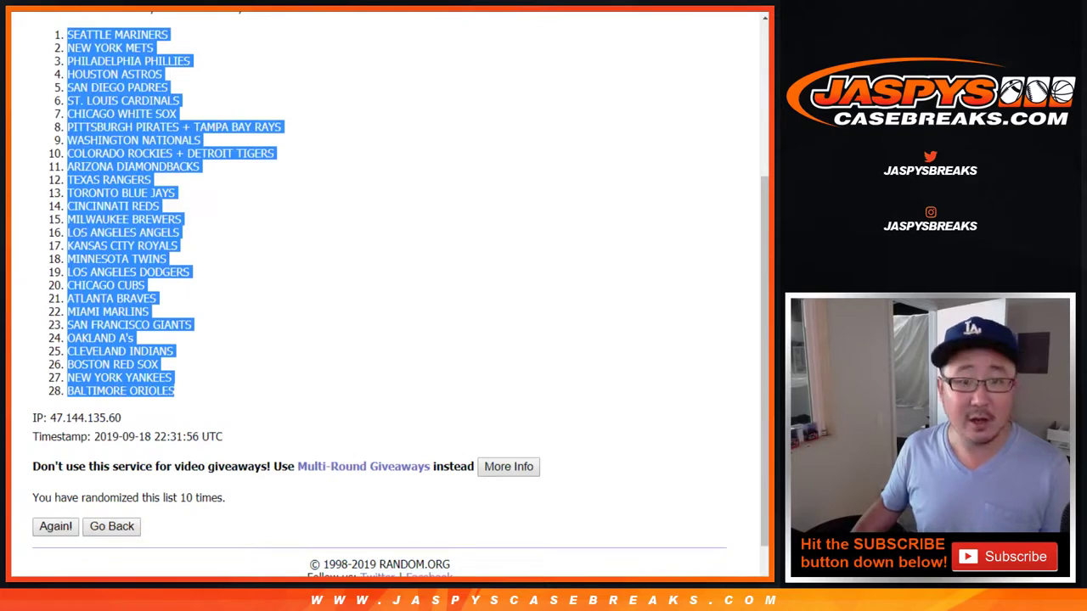
key("ctrl+Tab")
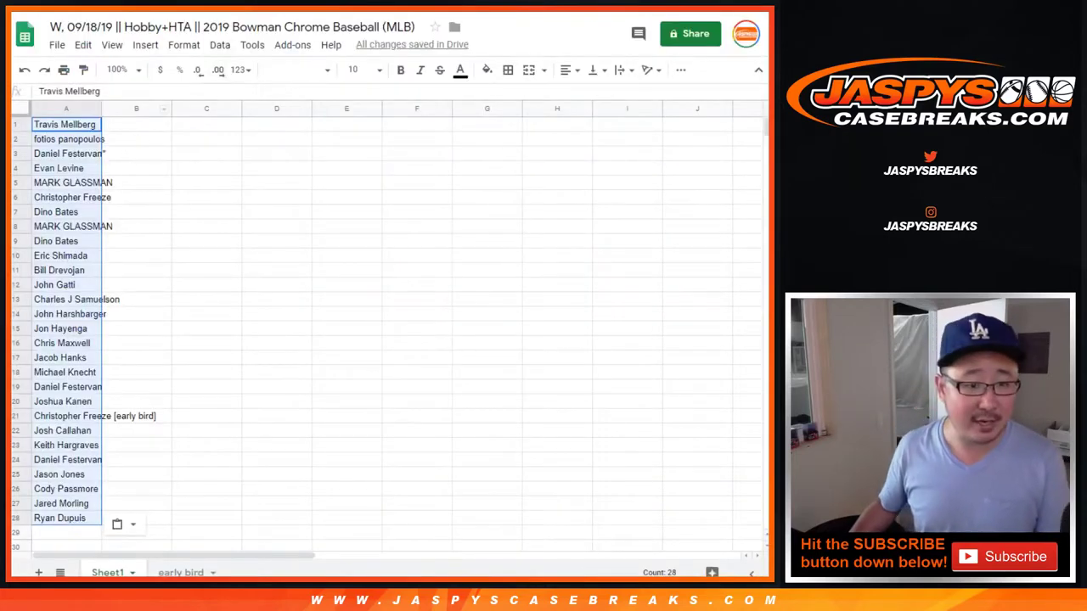
left_click(136, 124)
right_click(149, 124)
left_click(177, 131)
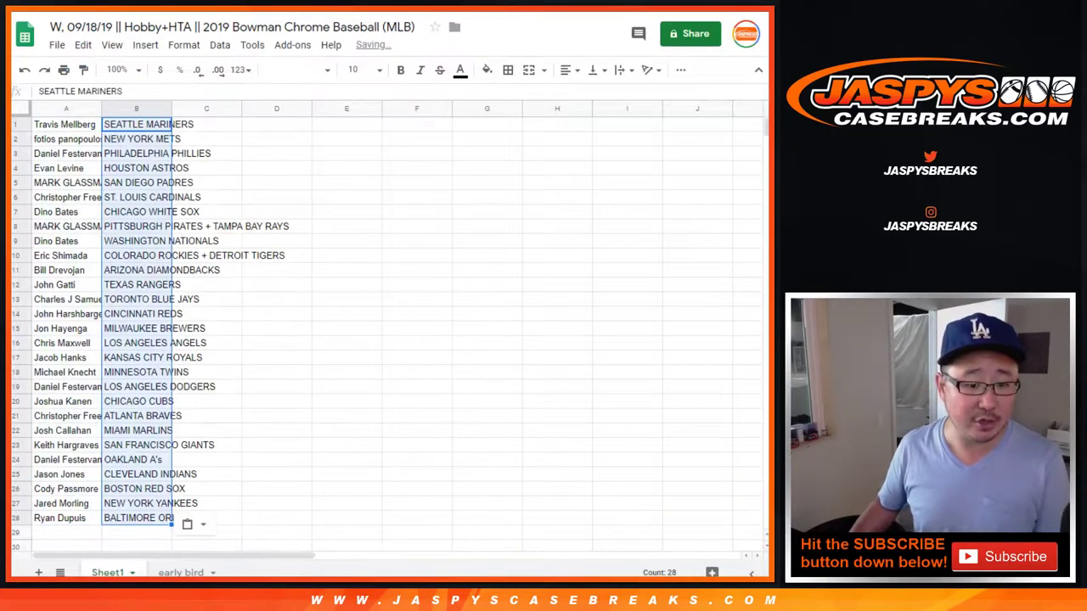
Enlarge the whole sheet to font size 14 and 125% zoom, with column widths fitted to their contents.
key("ctrl+a")
left_click(357, 69)
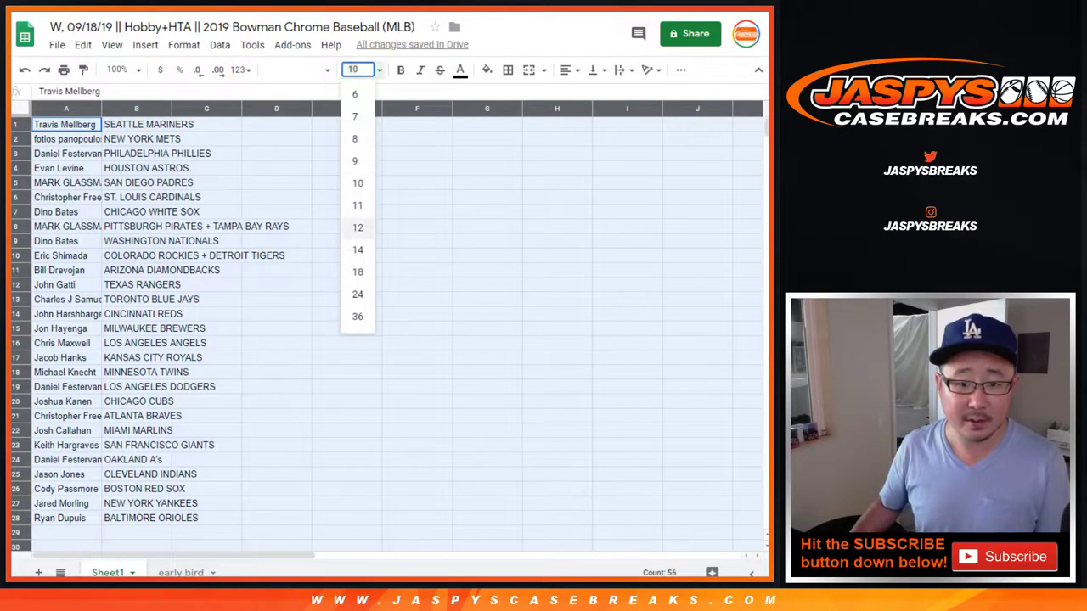
left_click(358, 250)
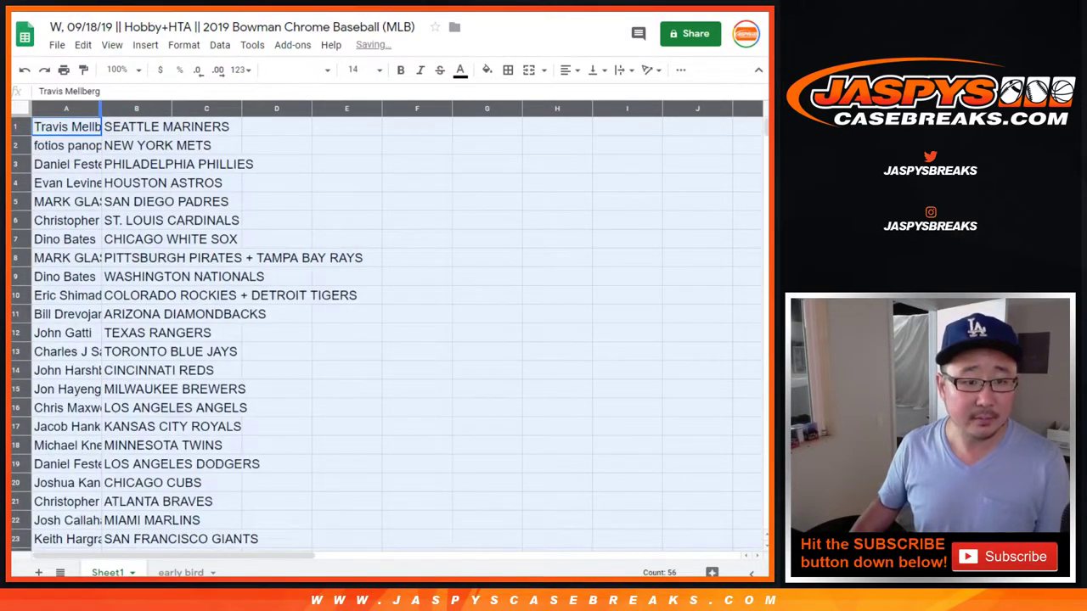
double_click(102, 109)
left_click(120, 70)
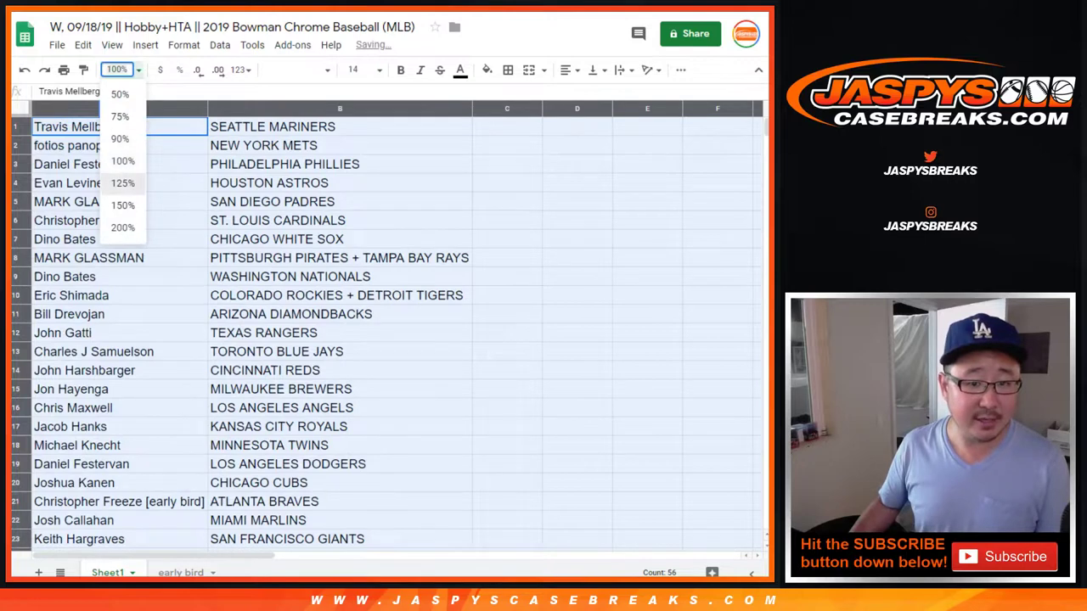
left_click(122, 182)
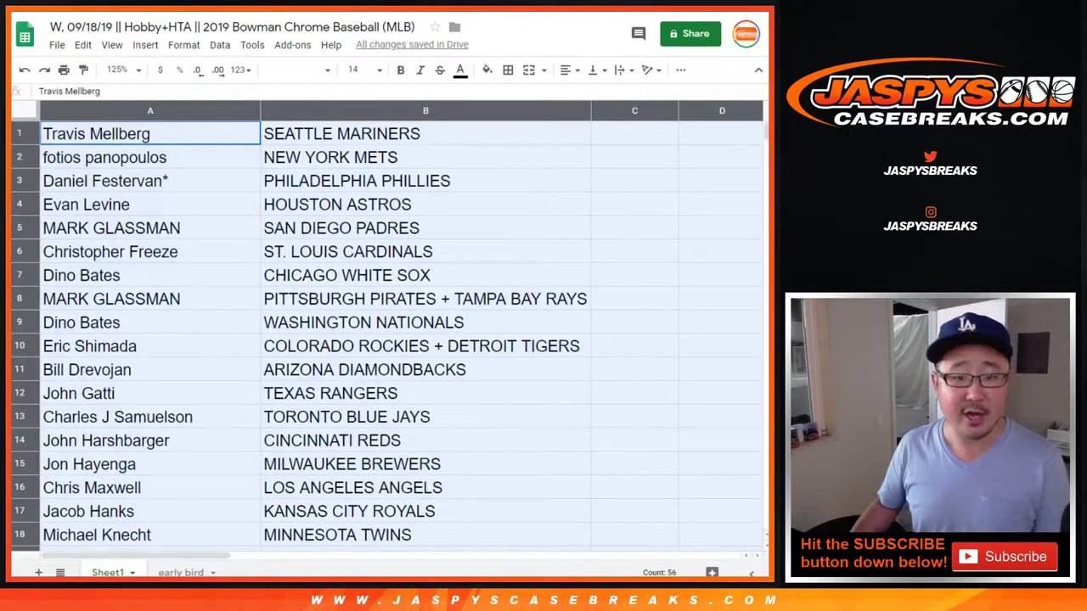
Review the participant and team pairings in Sheet1 row by row, from row 2 through row 28.
left_click(20, 157)
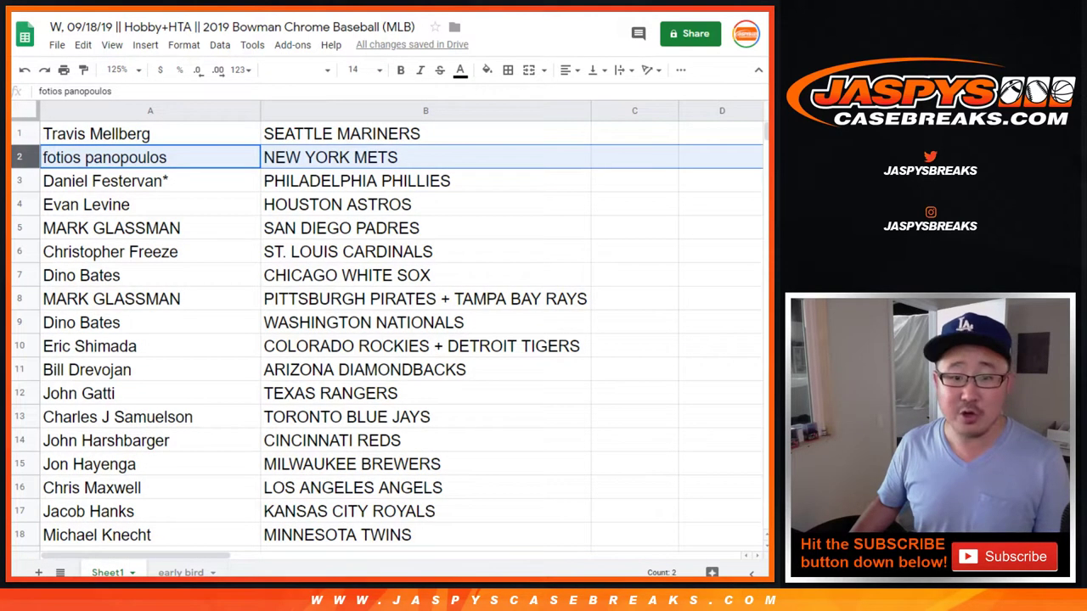
left_click(20, 181)
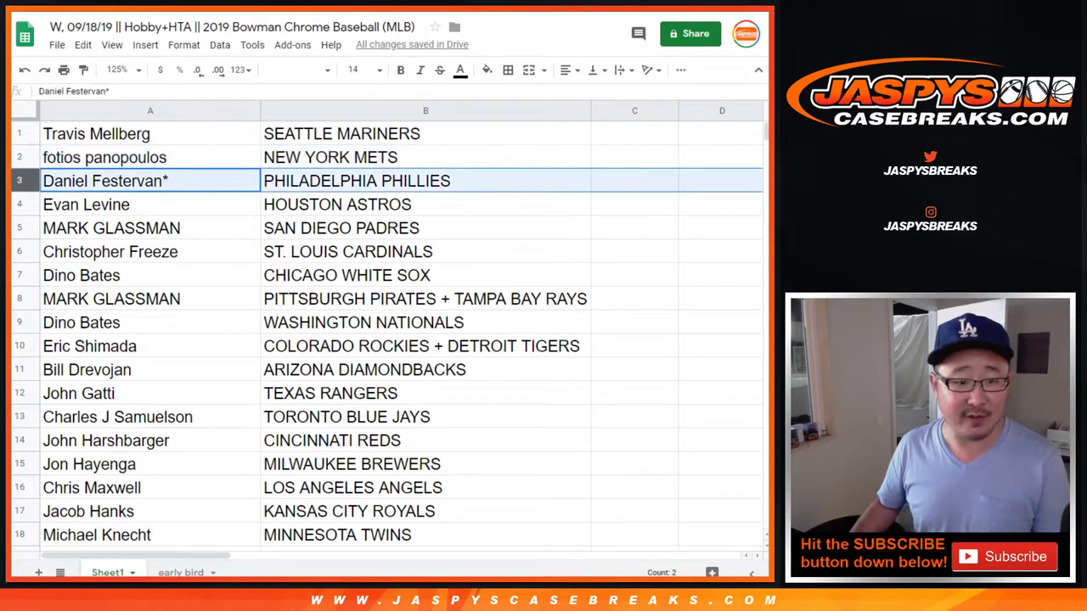
left_click(19, 204)
left_click(19, 227)
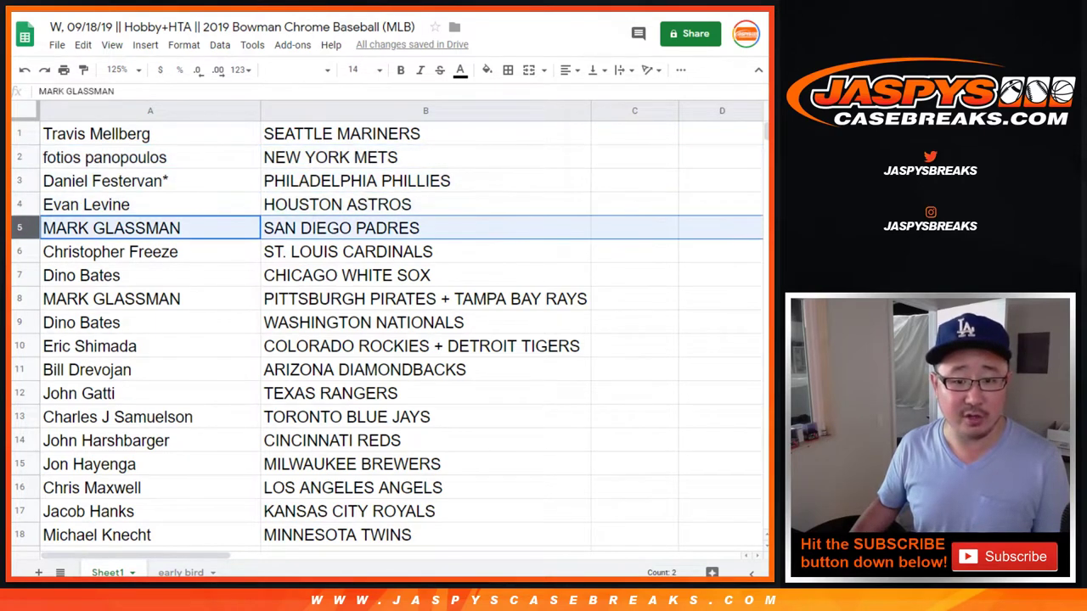
left_click(20, 251)
left_click(19, 276)
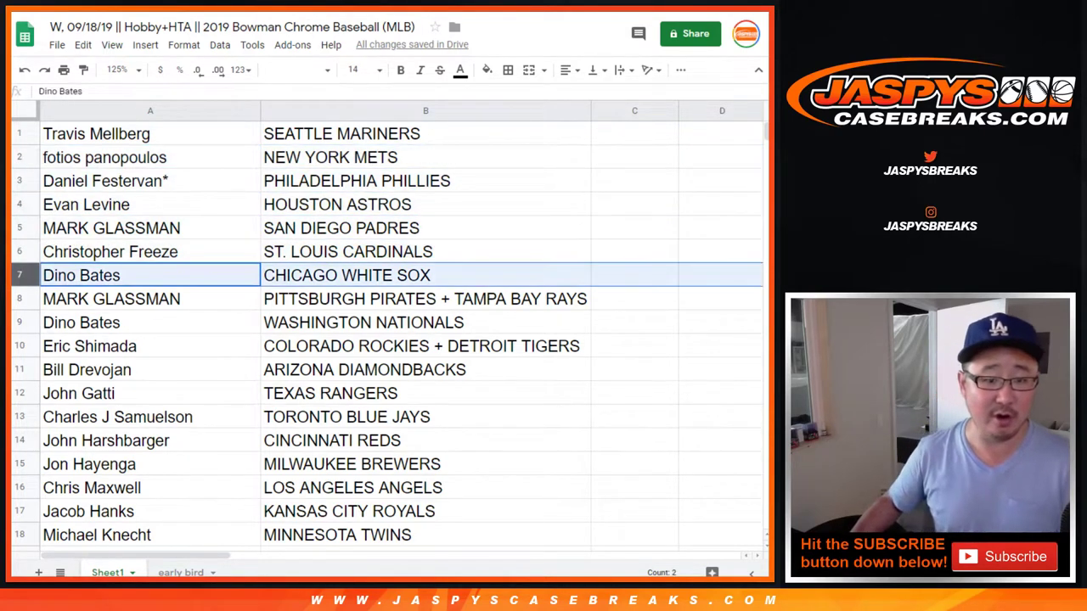
left_click(19, 299)
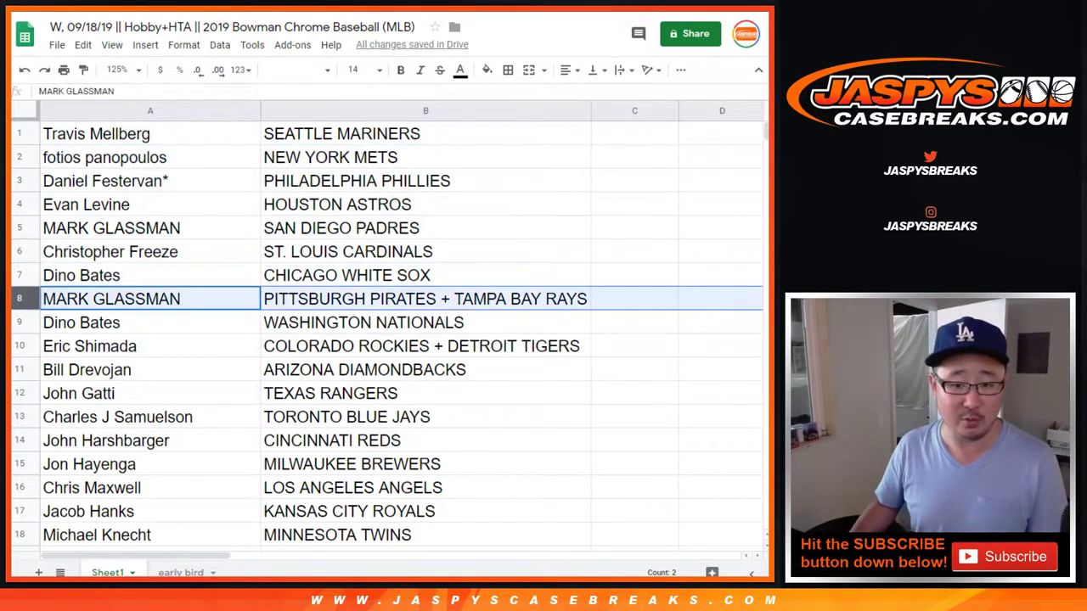
scroll(387, 331, "down", 1)
scroll(388, 331, "down", 1)
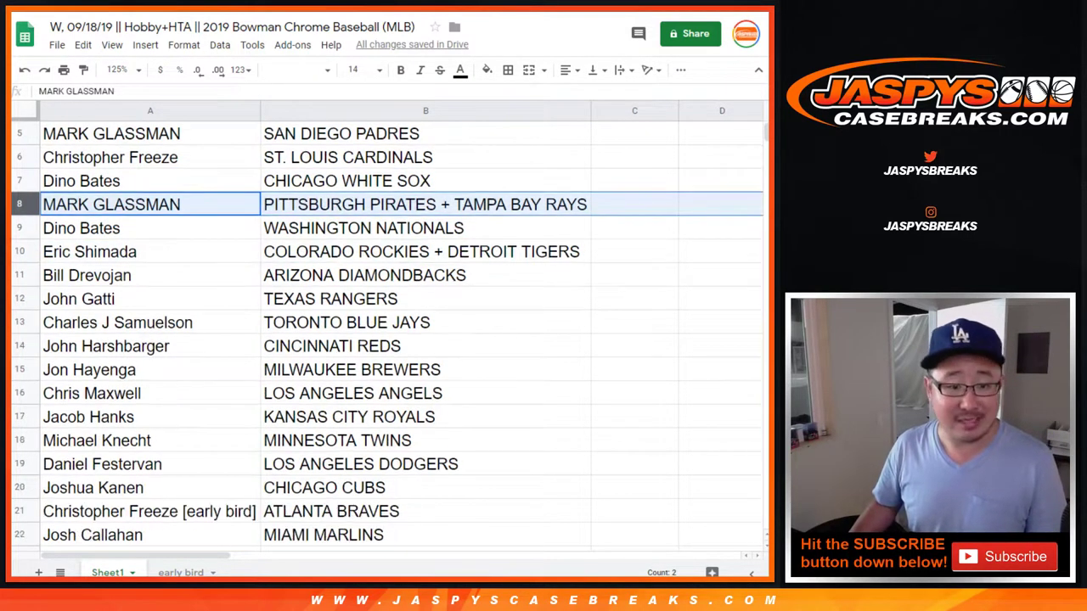
left_click(20, 228)
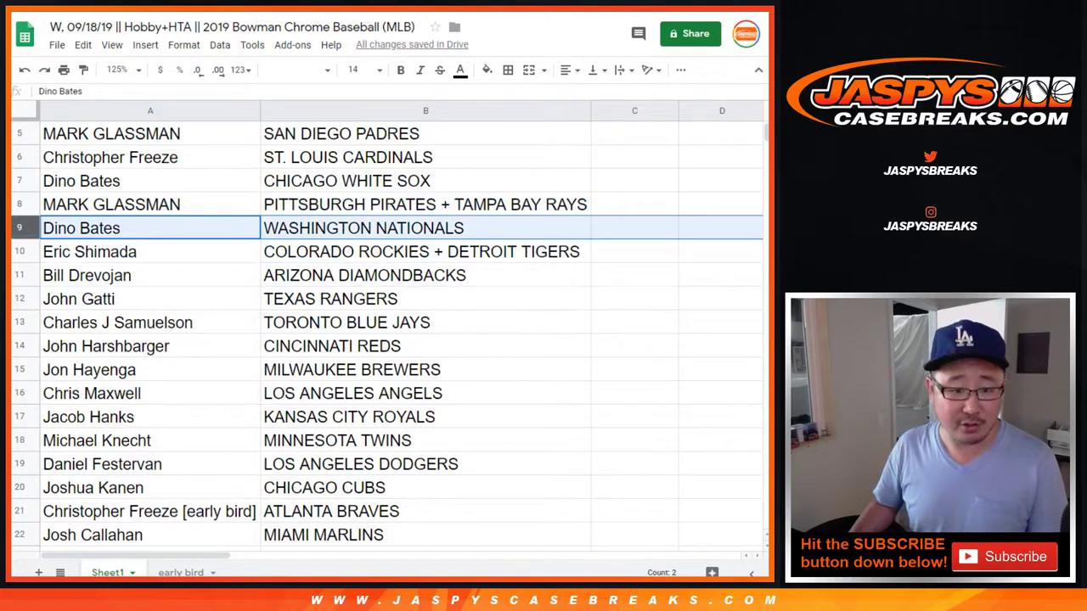
left_click(19, 252)
left_click(19, 276)
scroll(387, 334, "down", 1)
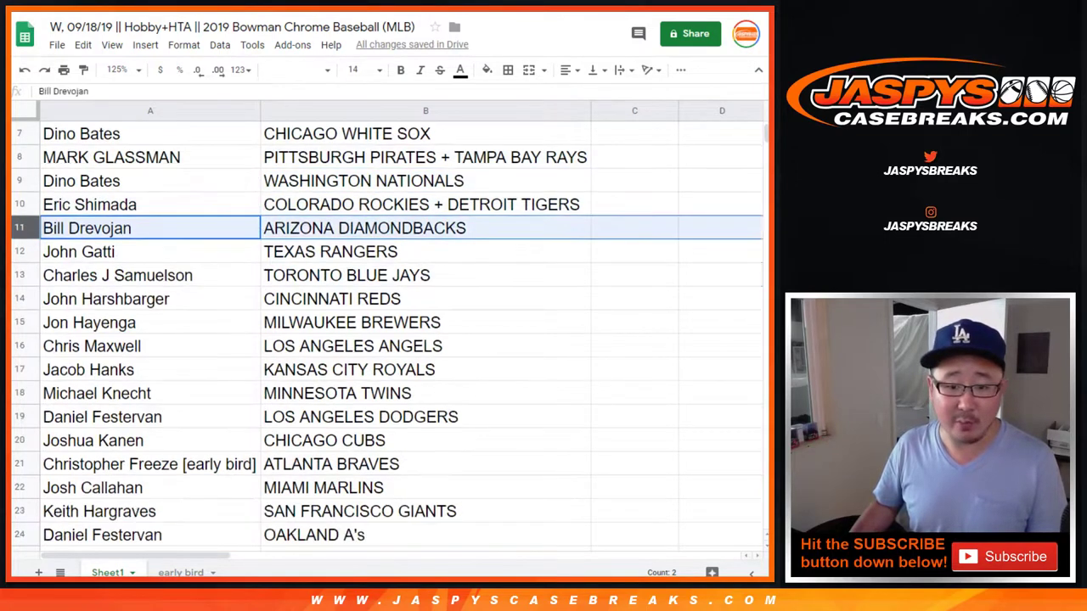
left_click(19, 252)
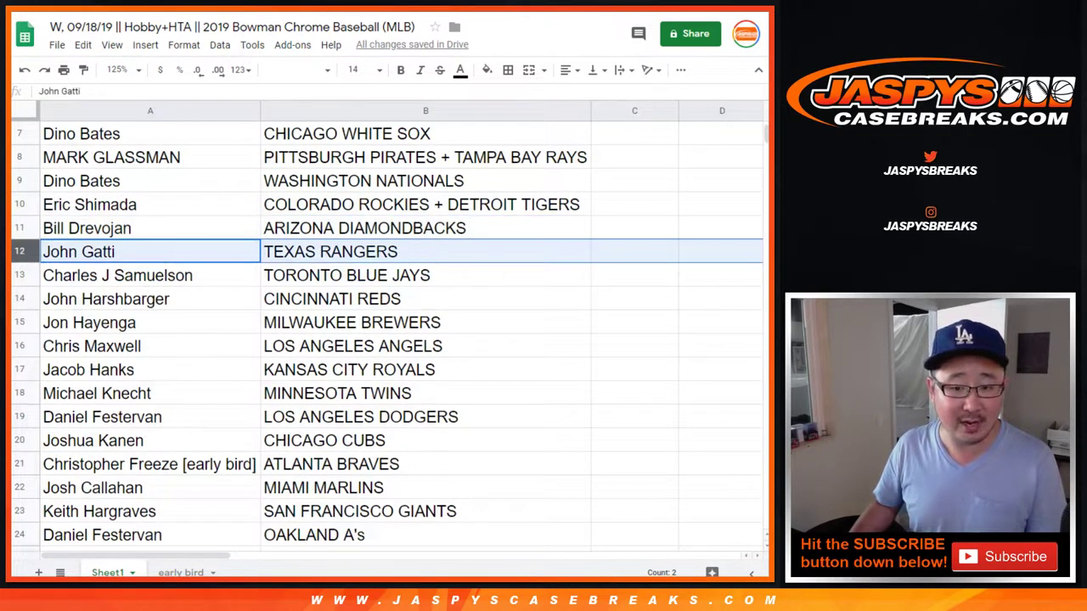
left_click(20, 275)
scroll(387, 336, "down", 2)
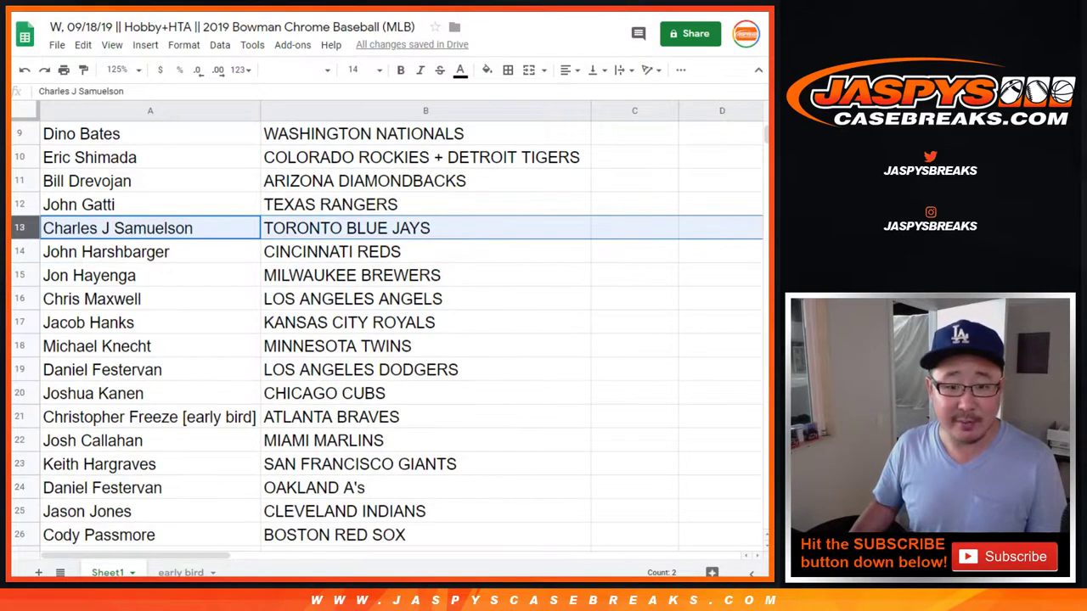
left_click(19, 229)
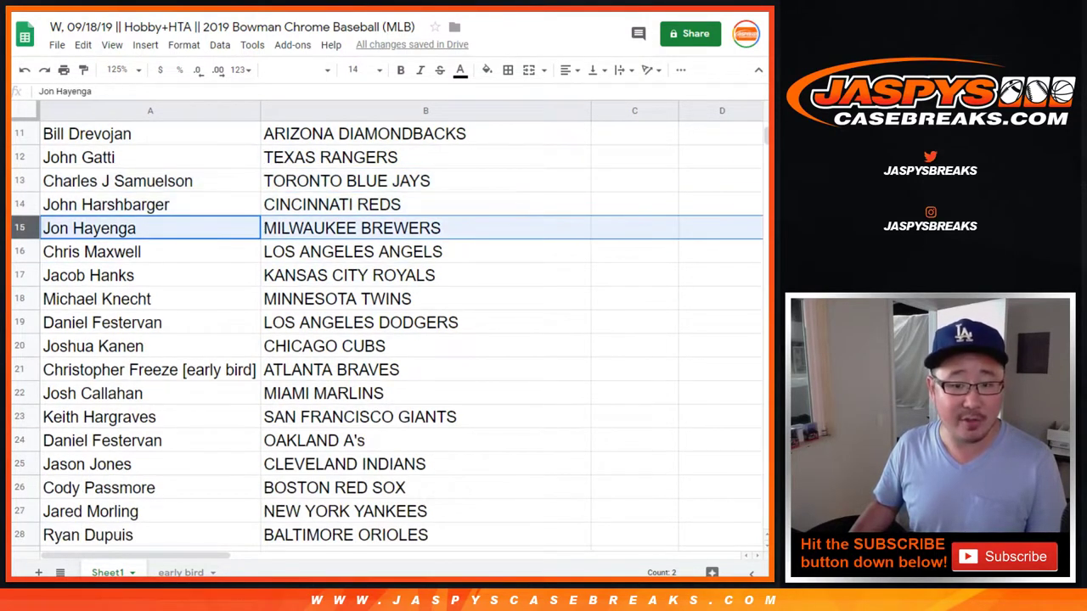
left_click(20, 253)
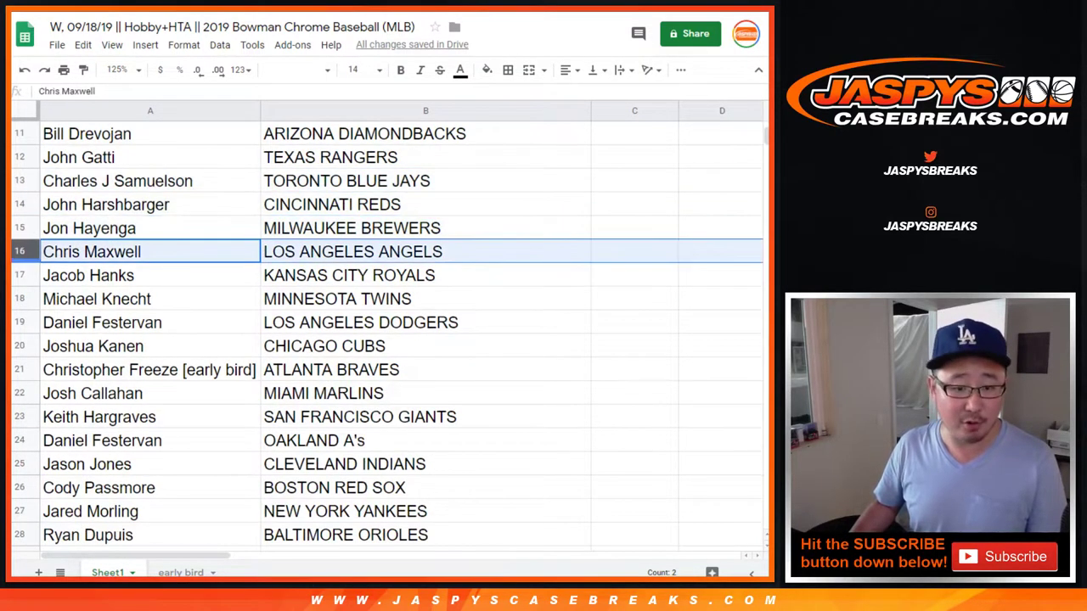
left_click(20, 276)
left_click(19, 300)
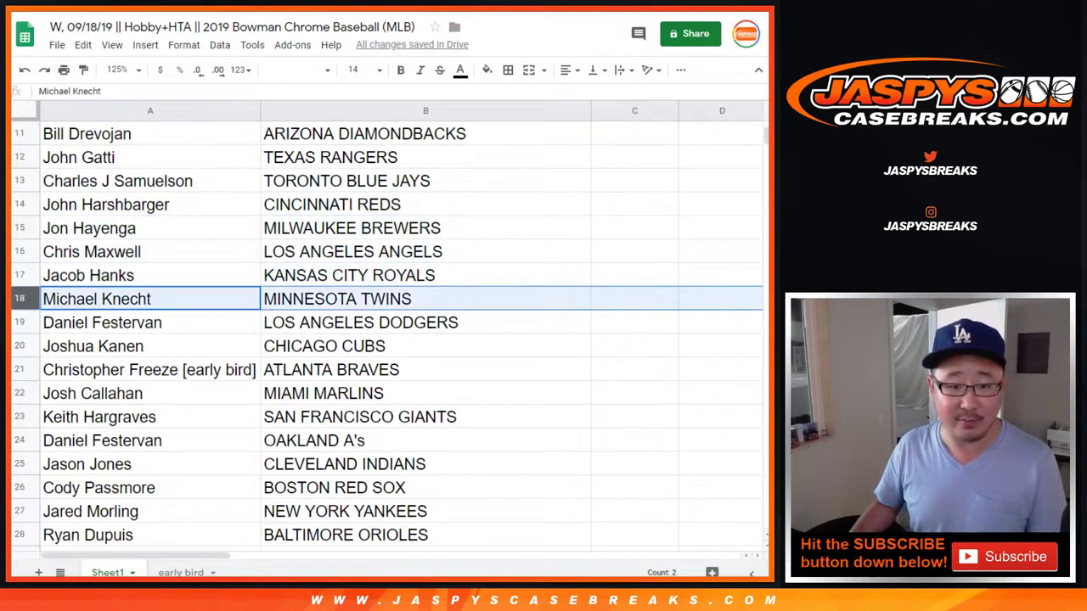
left_click(20, 322)
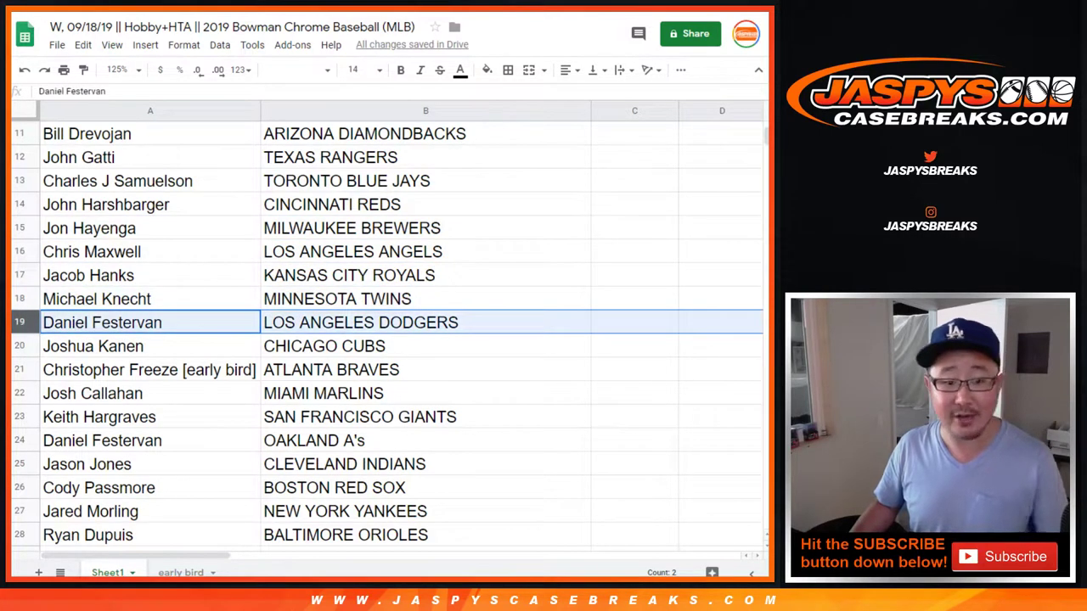
left_click(19, 347)
scroll(20, 347, "down", 2)
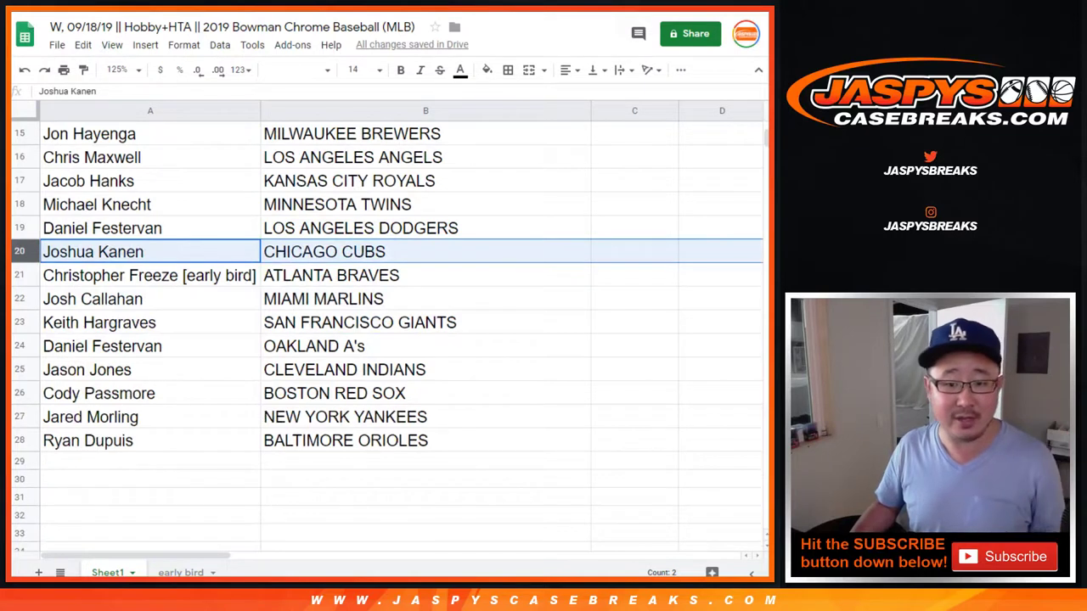
left_click(20, 275)
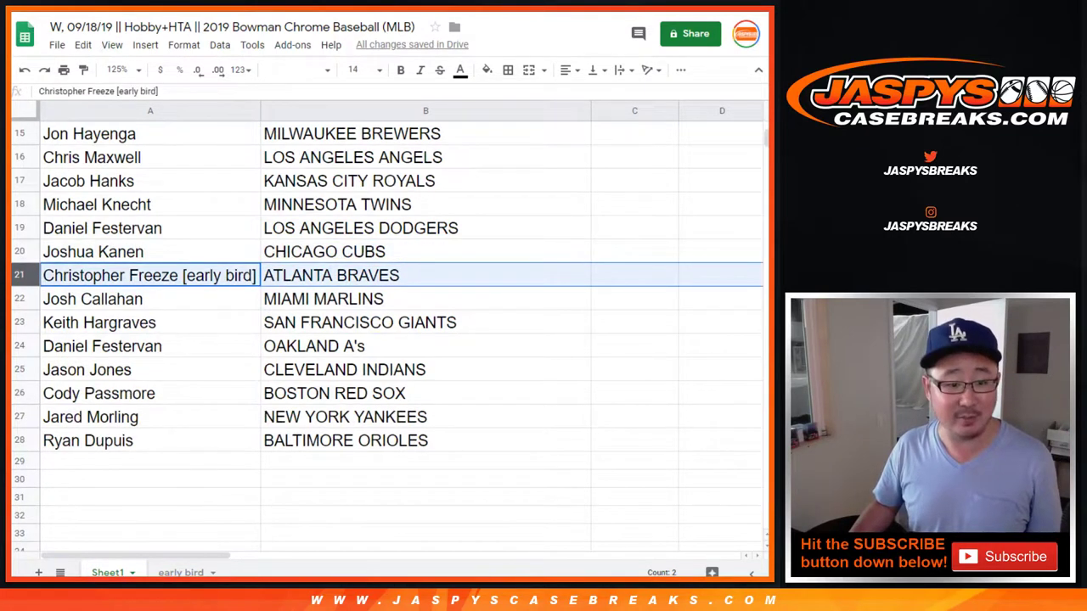
left_click(19, 299)
left_click(19, 323)
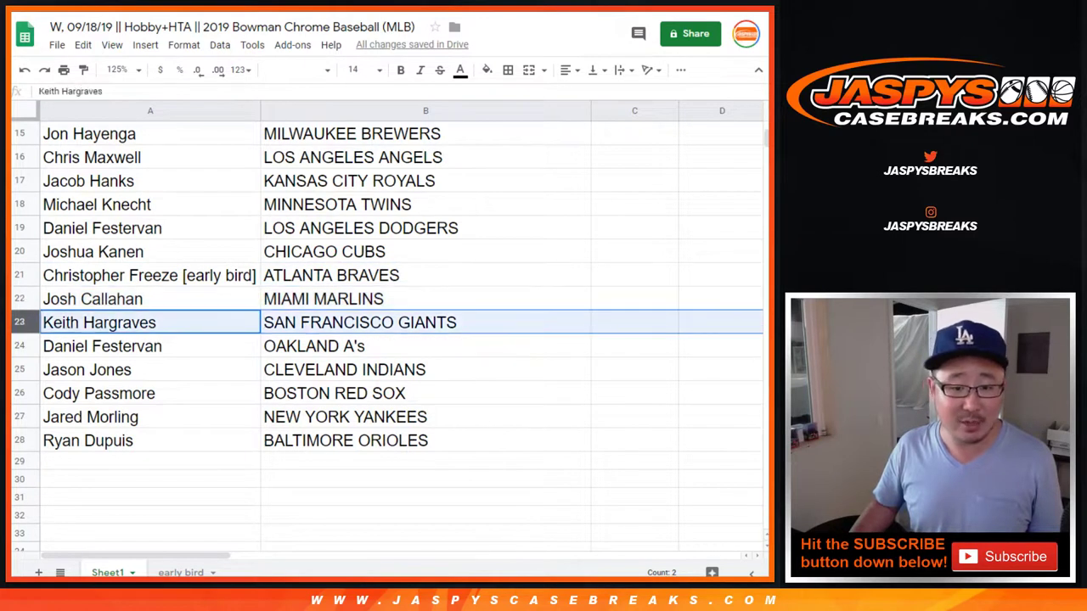
left_click(19, 346)
left_click(20, 370)
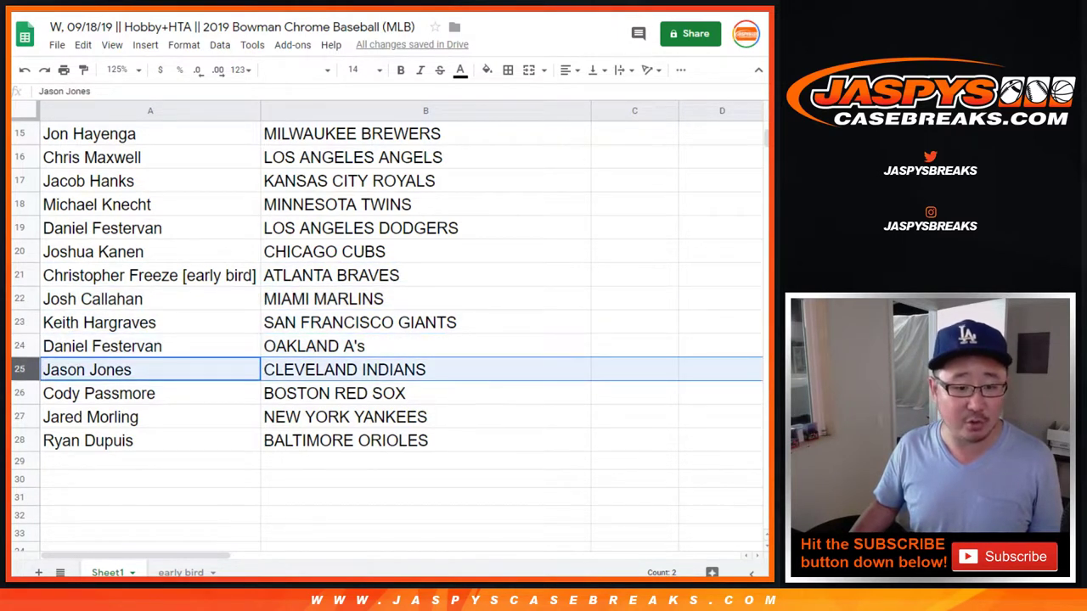
left_click(19, 393)
left_click(19, 417)
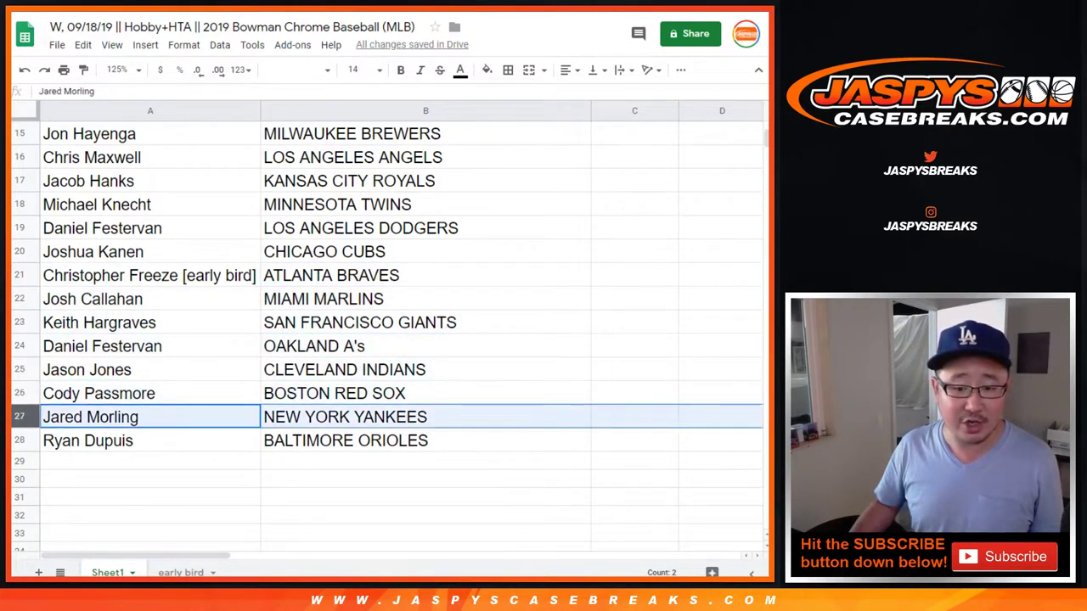
left_click(20, 440)
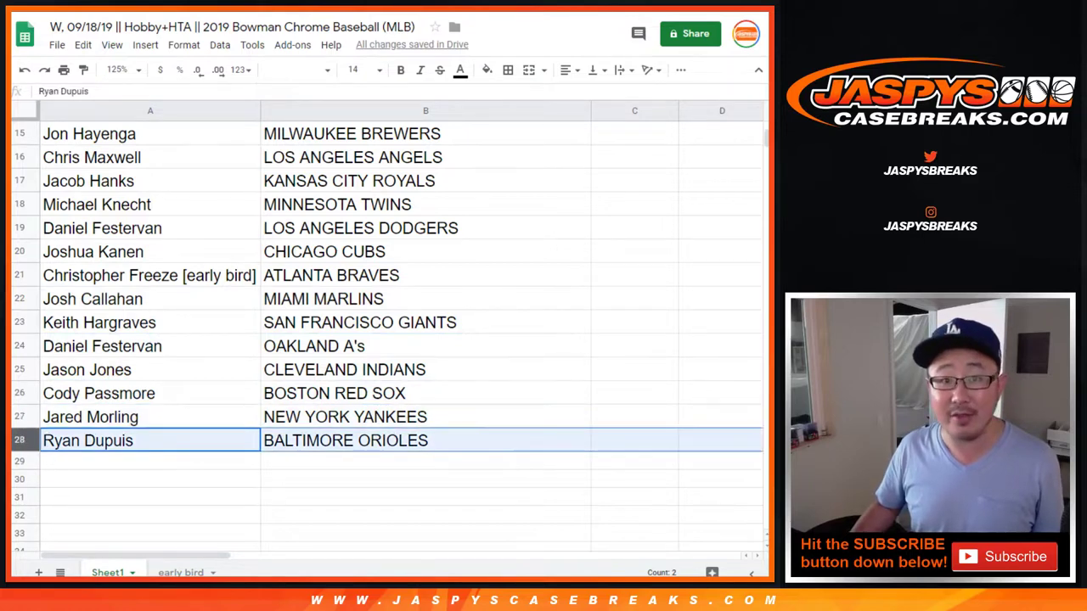
Set the zoom of Sheet1 to 80%.
scroll(382, 331, "up", 5)
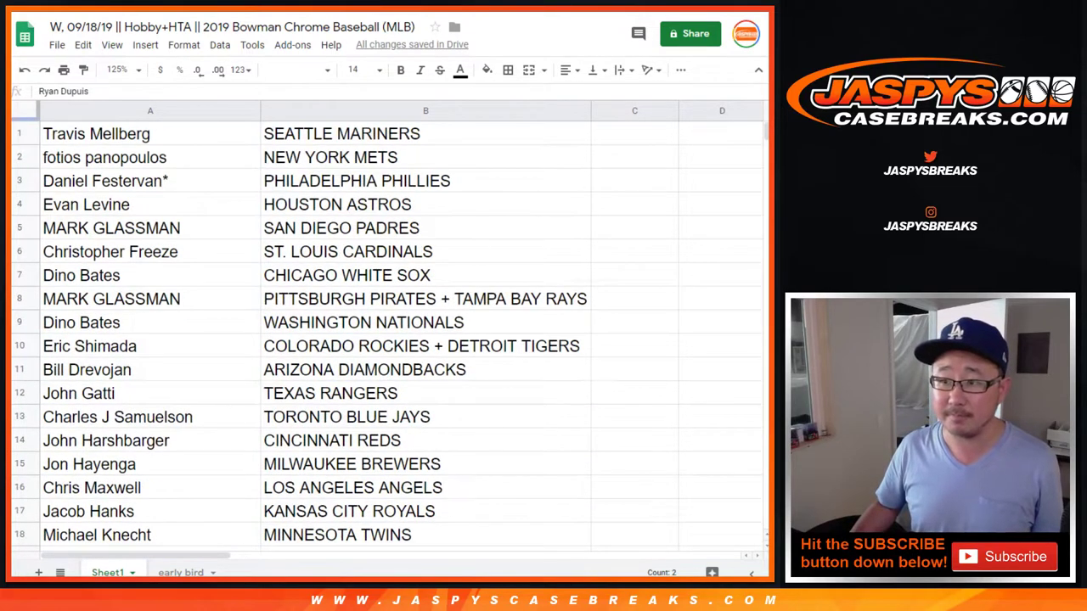
left_click(117, 69)
type("8")
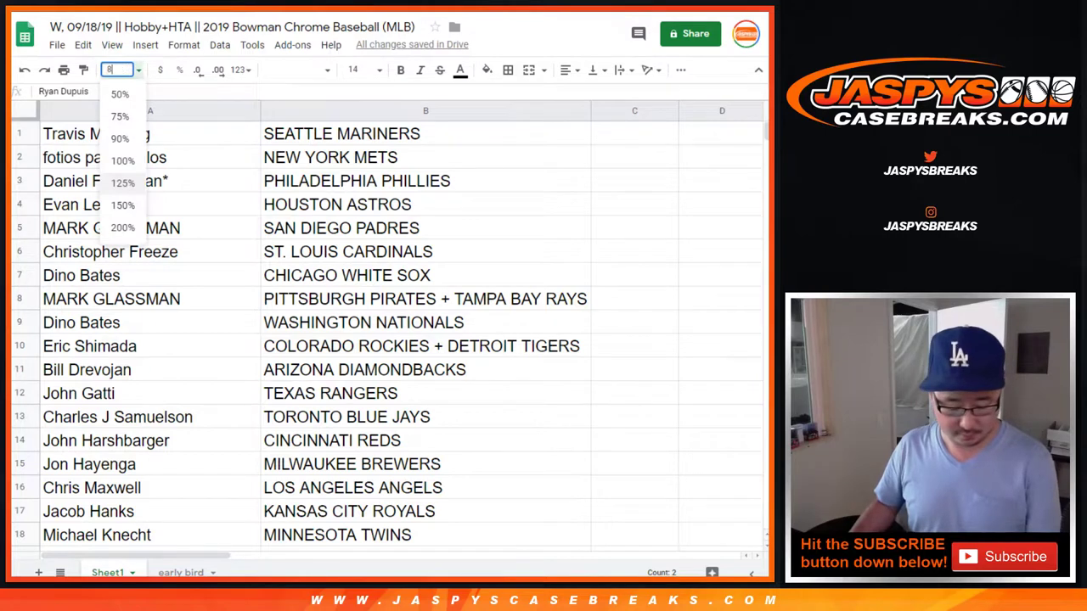
type("0")
key("Return")
Sort the whole sheet alphabetically from A to Z by the team names in column B.
left_click(271, 107)
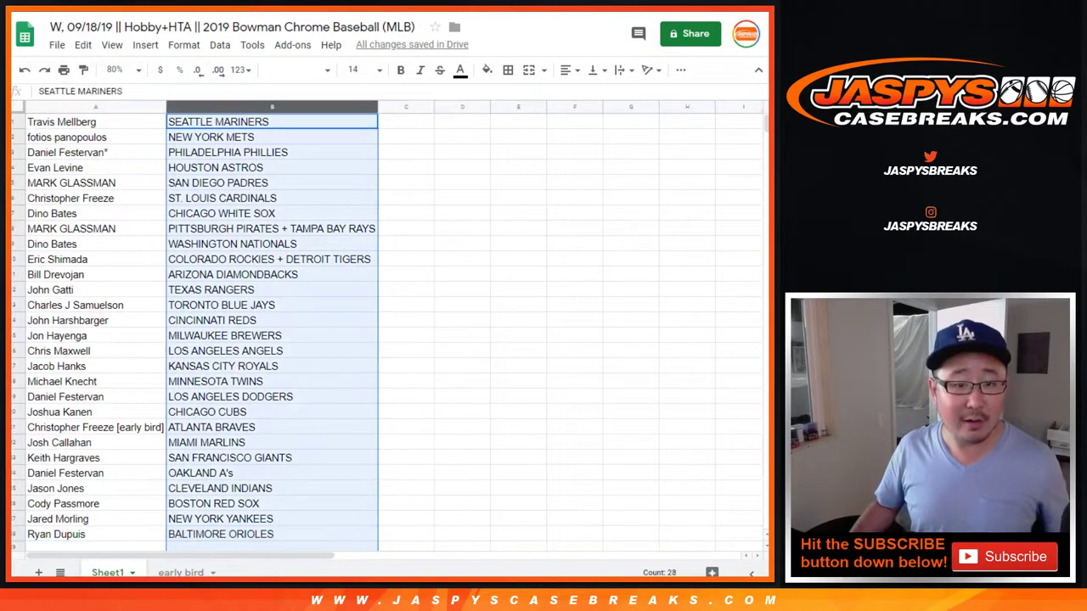
left_click(220, 44)
left_click(280, 52)
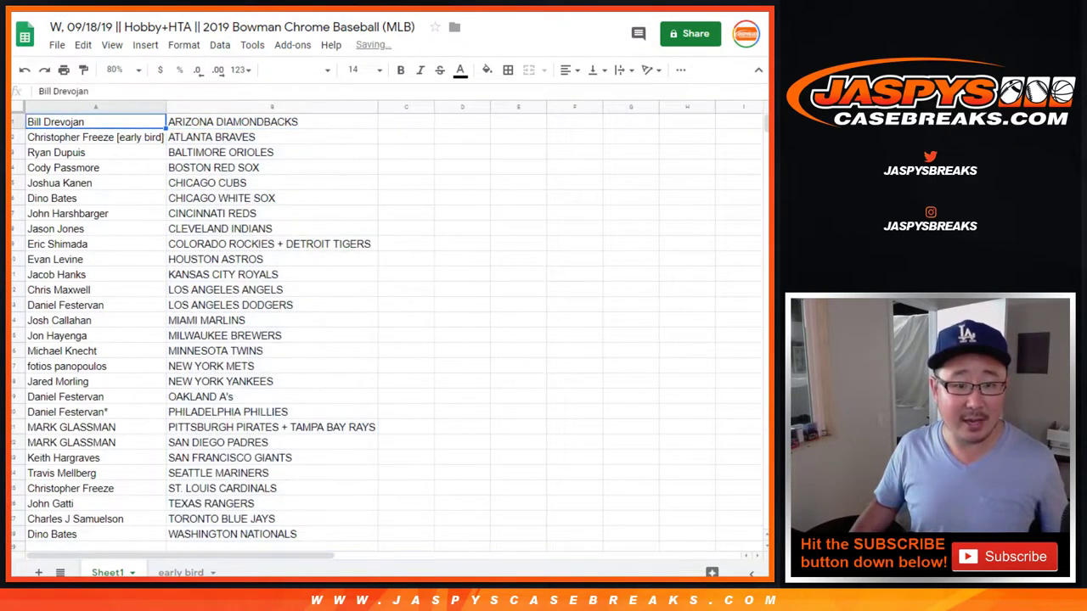
Apply borders to all cells of the participant and team table and centre its contents horizontally.
key("ctrl+a")
left_click(507, 70)
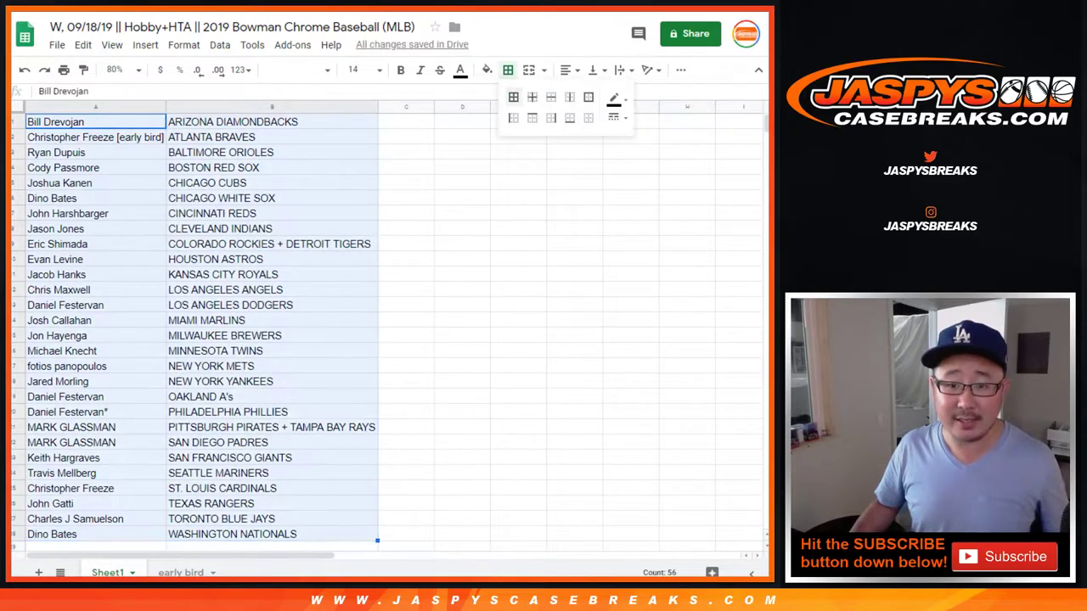
left_click(514, 97)
left_click(513, 96)
key("ctrl+shift+e")
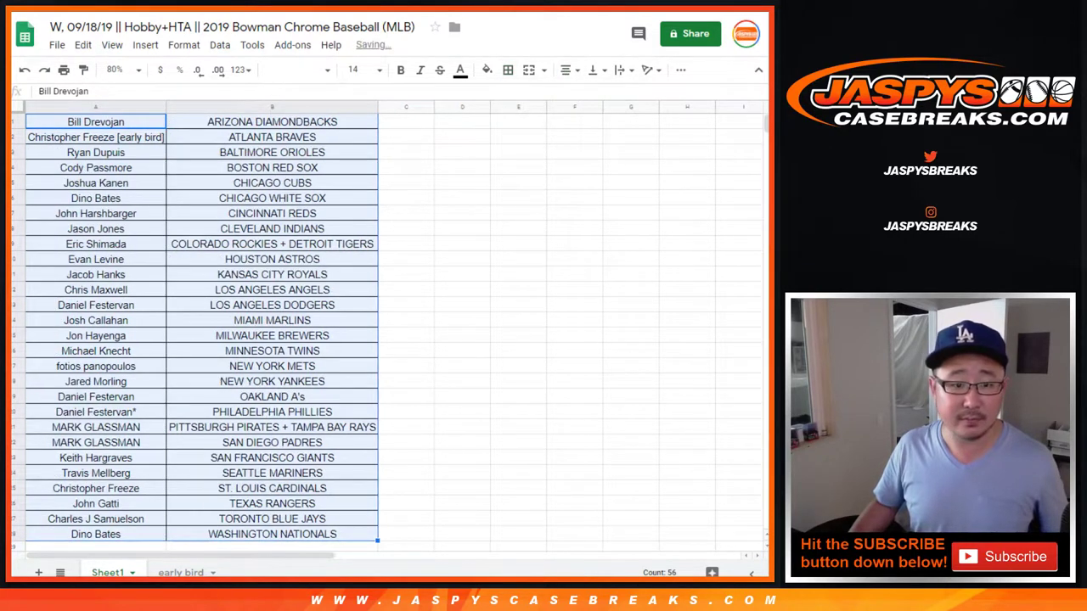
left_click(96, 122)
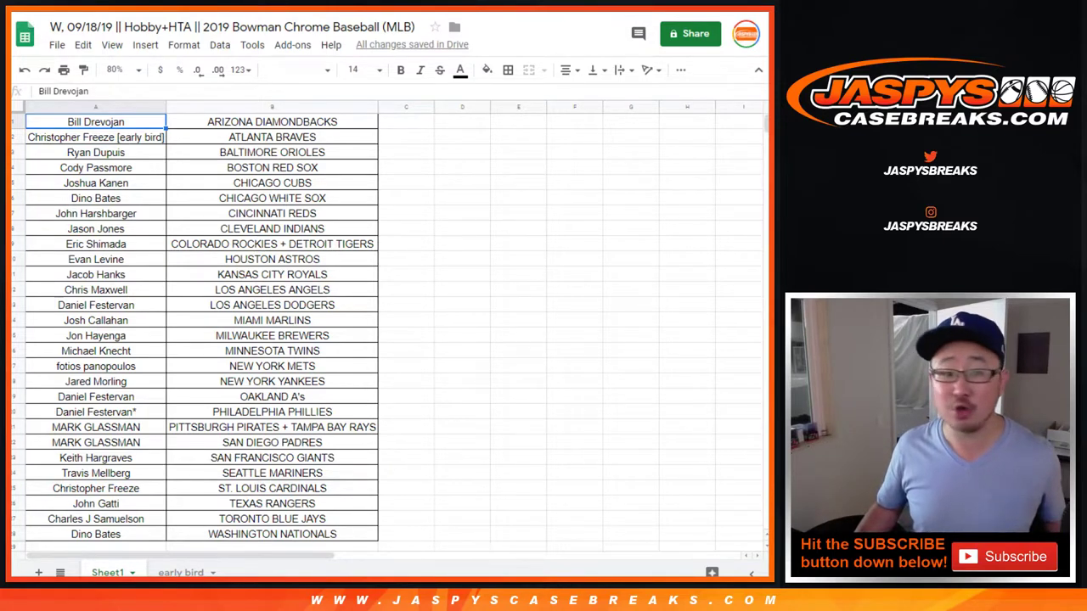
Highlight the rows for the Chicago Cubs, Colorado Rockies + Detroit Tigers, Pittsburgh Pirates + Tampa Bay Rays and Oakland A's together.
left_click(17, 182)
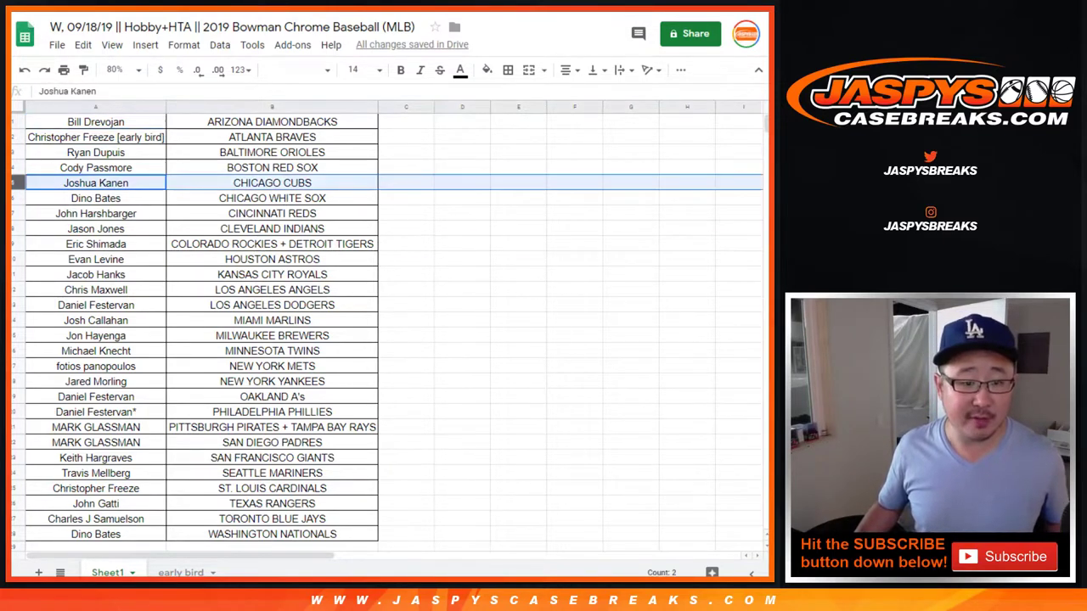
left_click(17, 244, "ctrl")
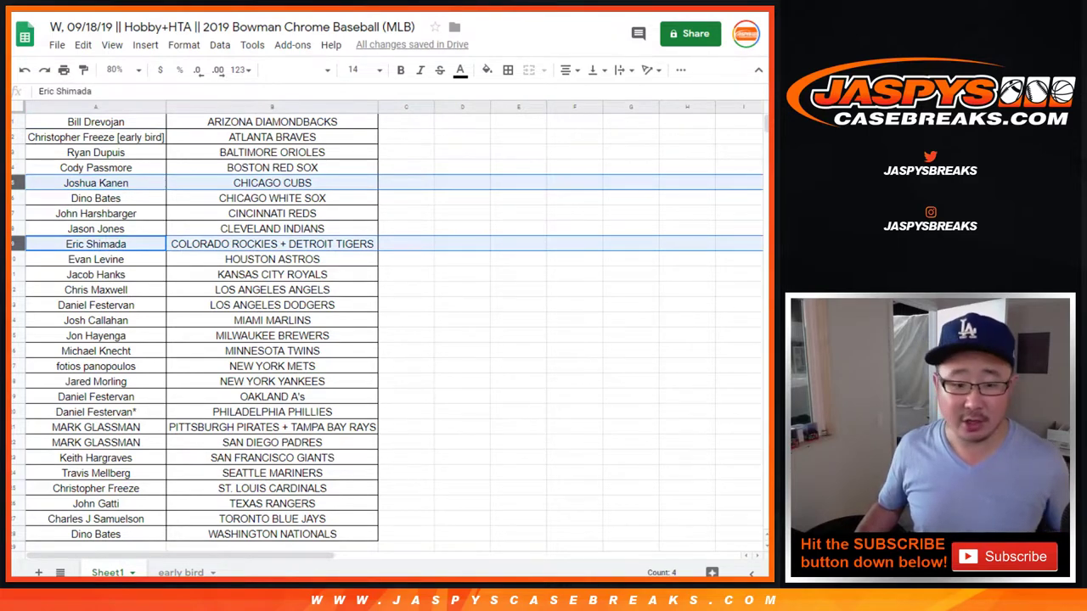
left_click(17, 427, "ctrl")
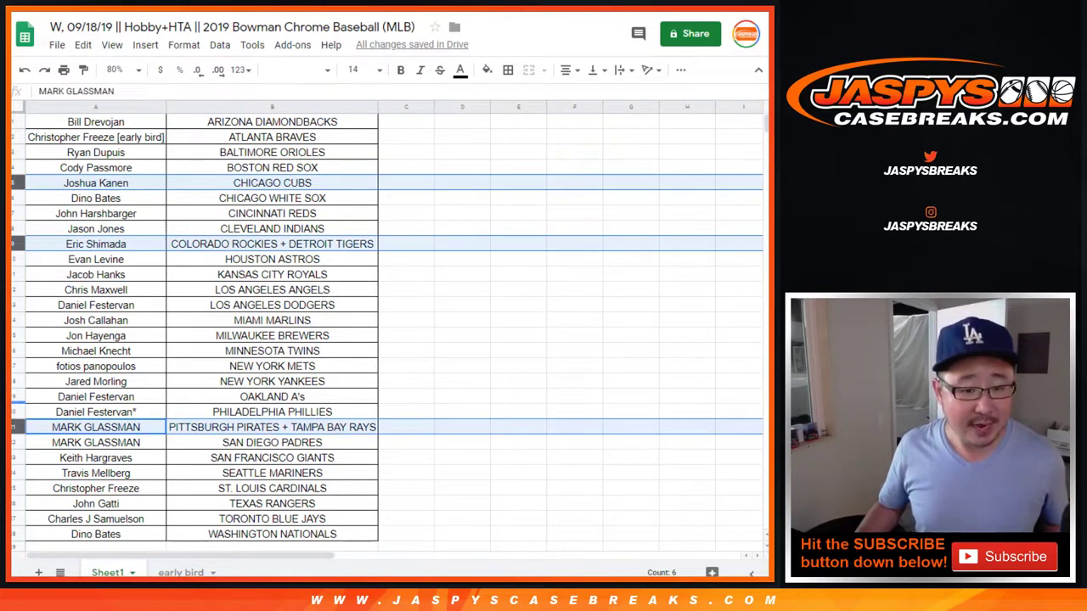
left_click(17, 397, "ctrl")
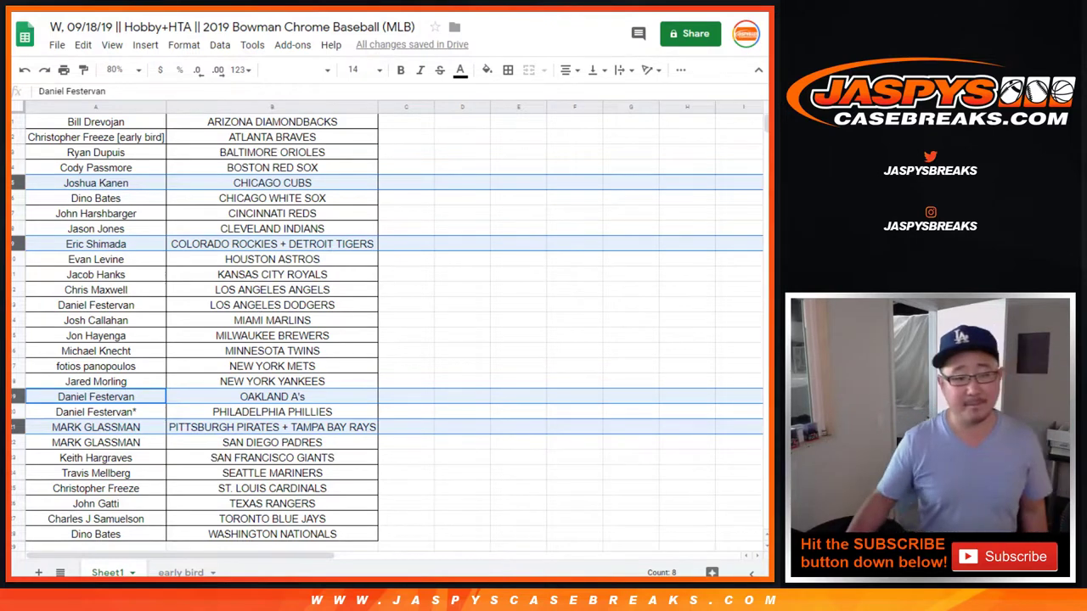
left_click(96, 198)
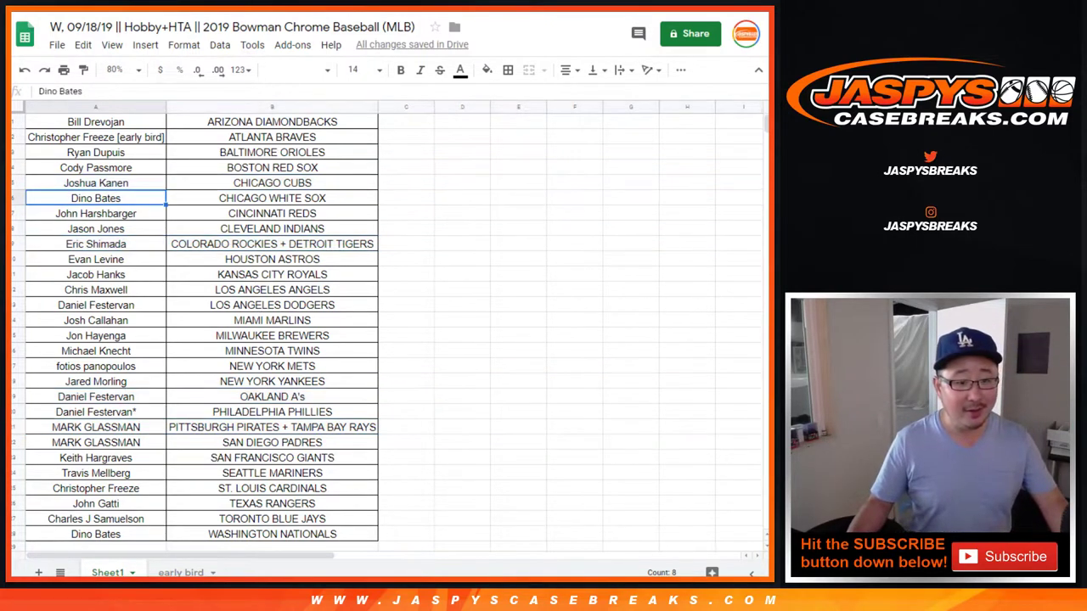
left_click(18, 182, "ctrl")
left_click(18, 213, "ctrl")
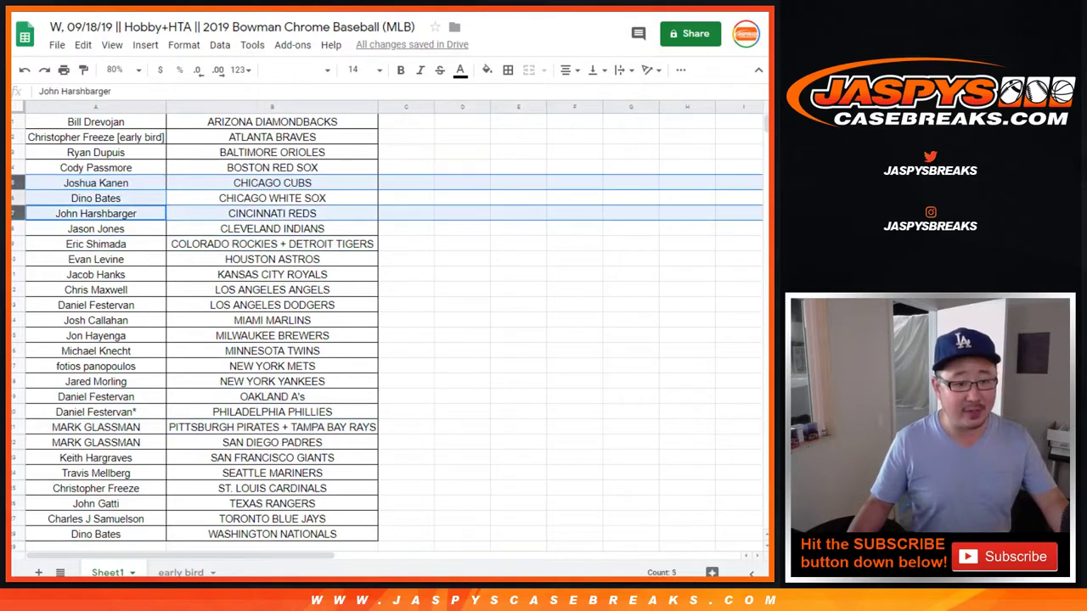
left_click(18, 244, "ctrl")
left_click(18, 274, "ctrl")
left_click(96, 213)
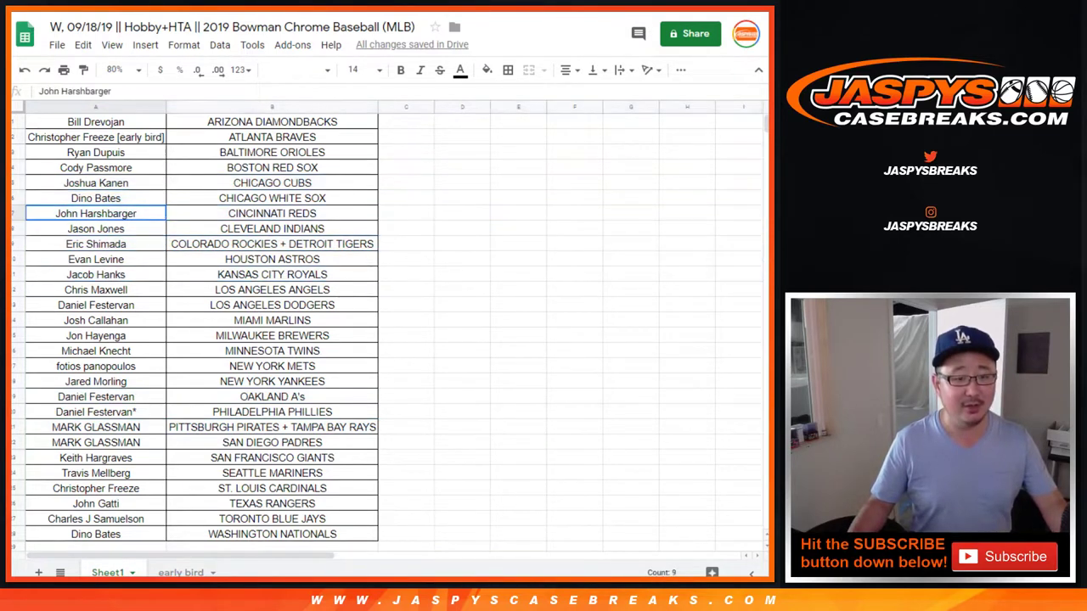
left_click(96, 107, "ctrl")
left_click(406, 107, "ctrl")
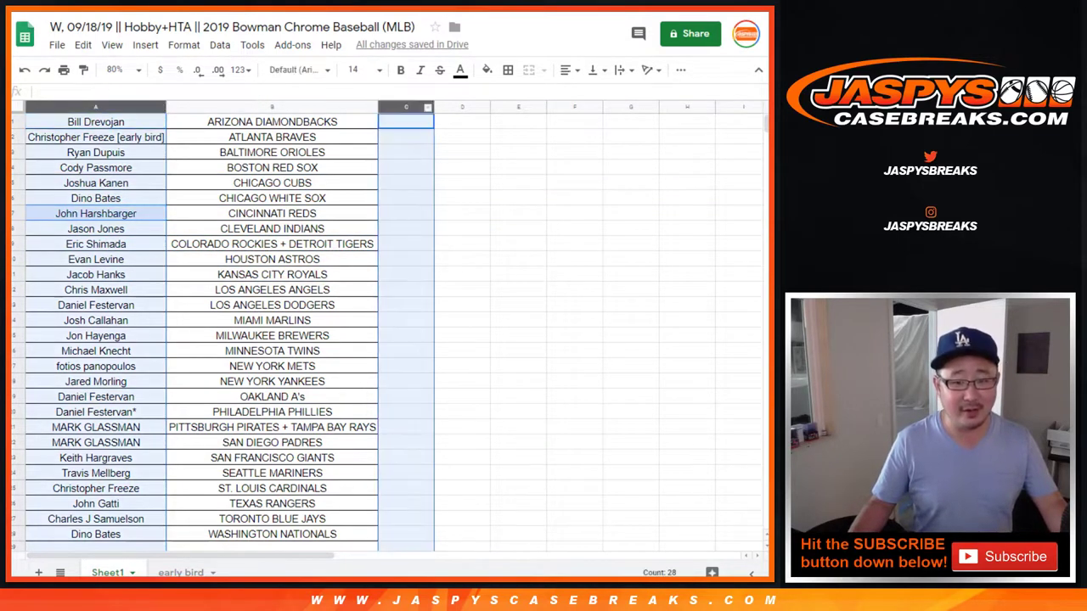
left_click(462, 107, "ctrl")
left_click(272, 153)
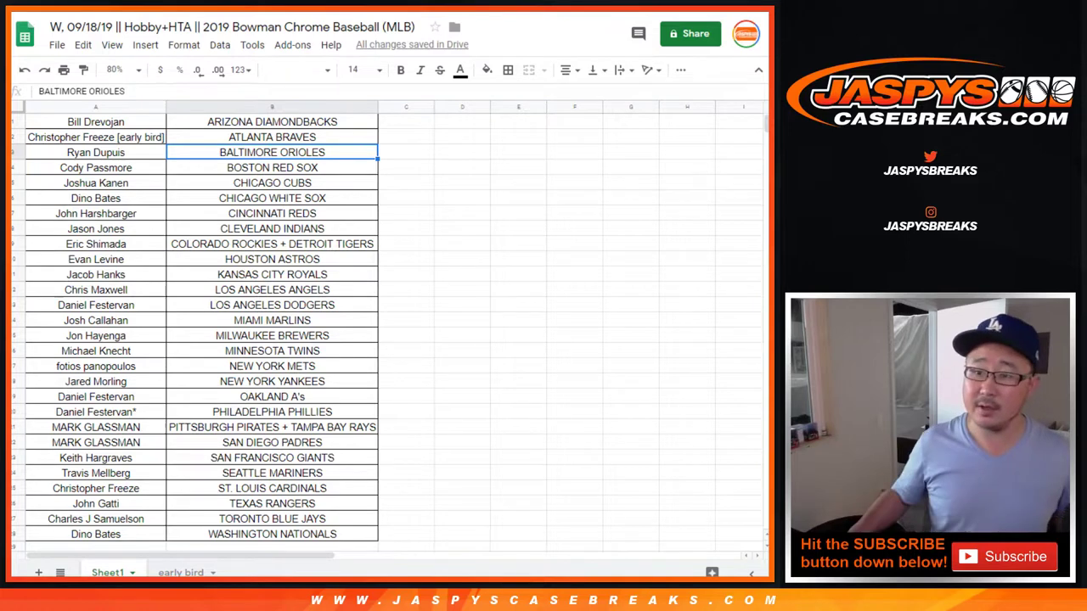
Print the current sheet in portrait orientation with the workbook title included in the headers and footers.
left_click(64, 70)
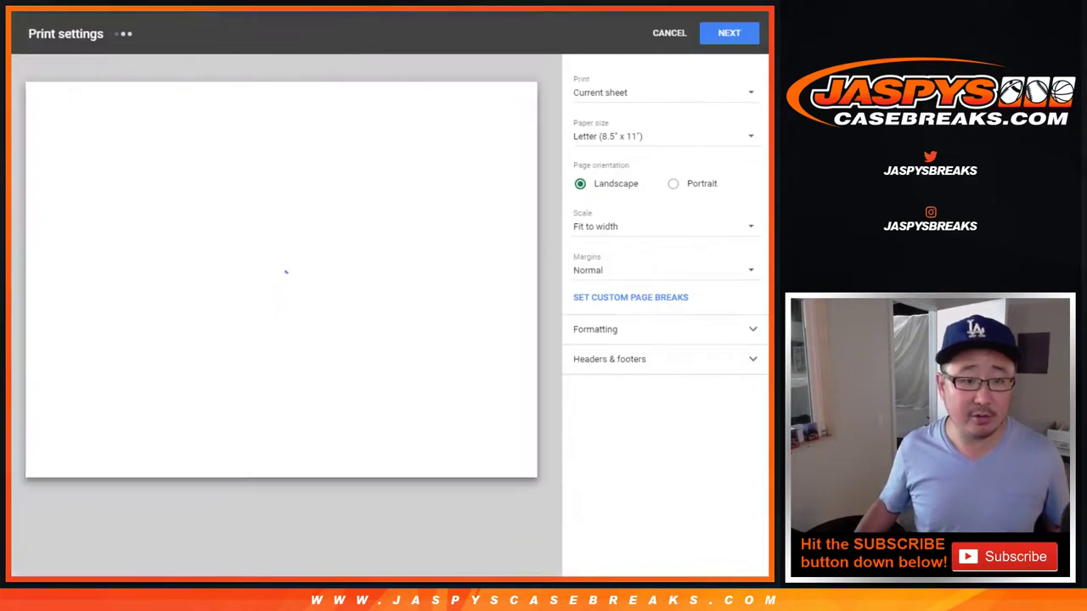
left_click(674, 183)
left_click(609, 359)
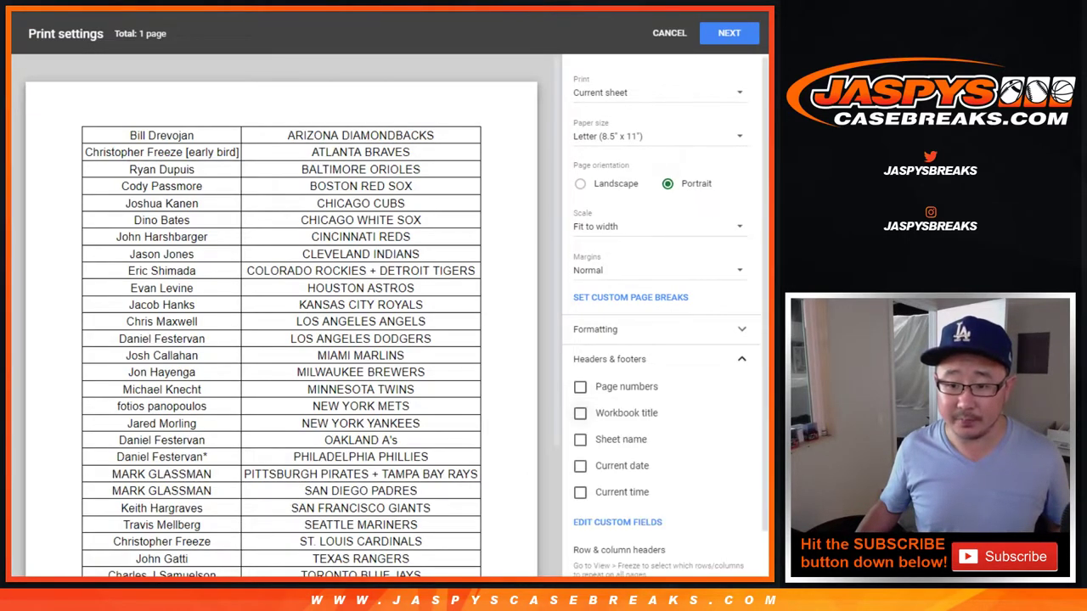
left_click(580, 413)
left_click(730, 33)
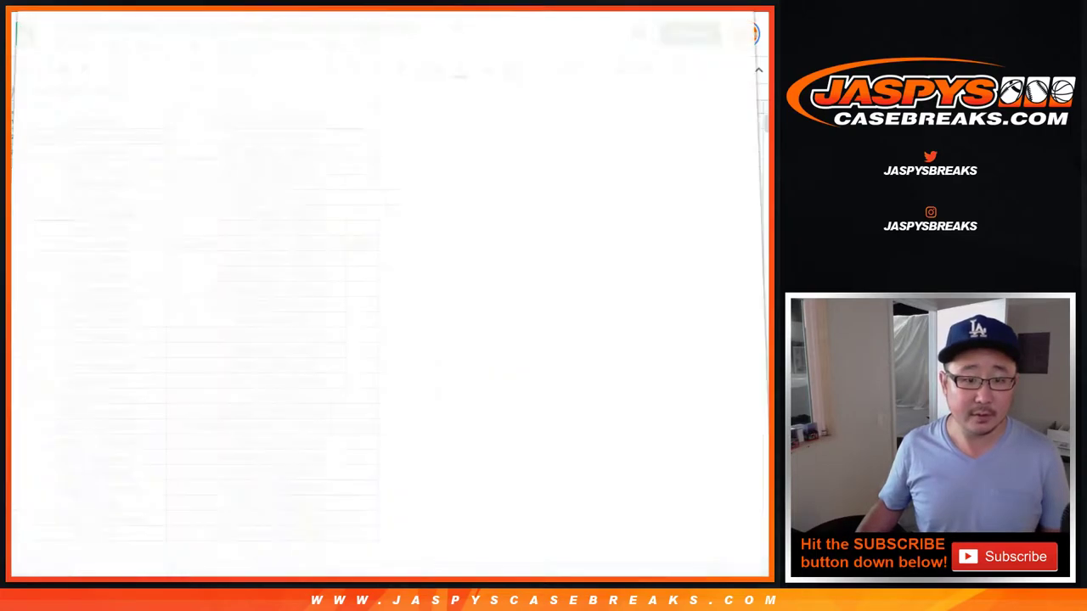
key("Return")
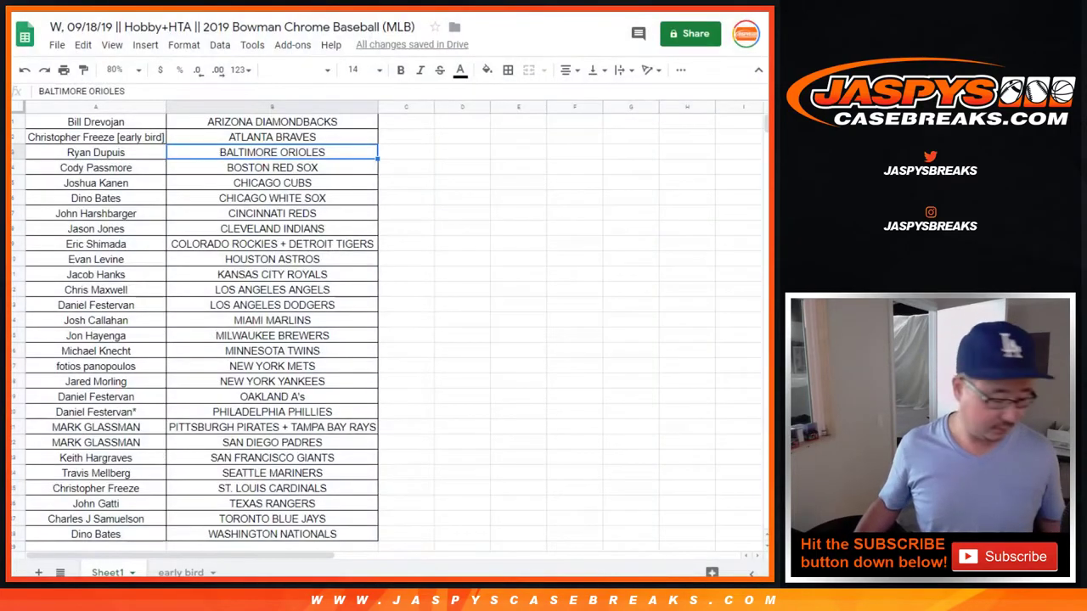